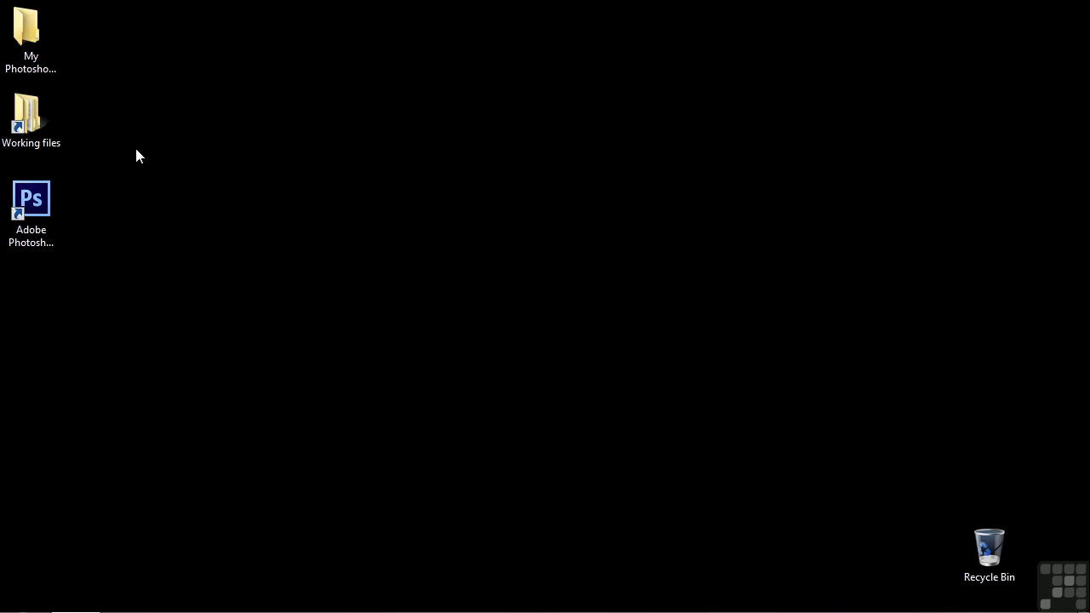
Step: Launch Photoshop and create a new 1200-pixel-high RGB document at 300 pixels/inch with transparent background contents
double_click(32, 205)
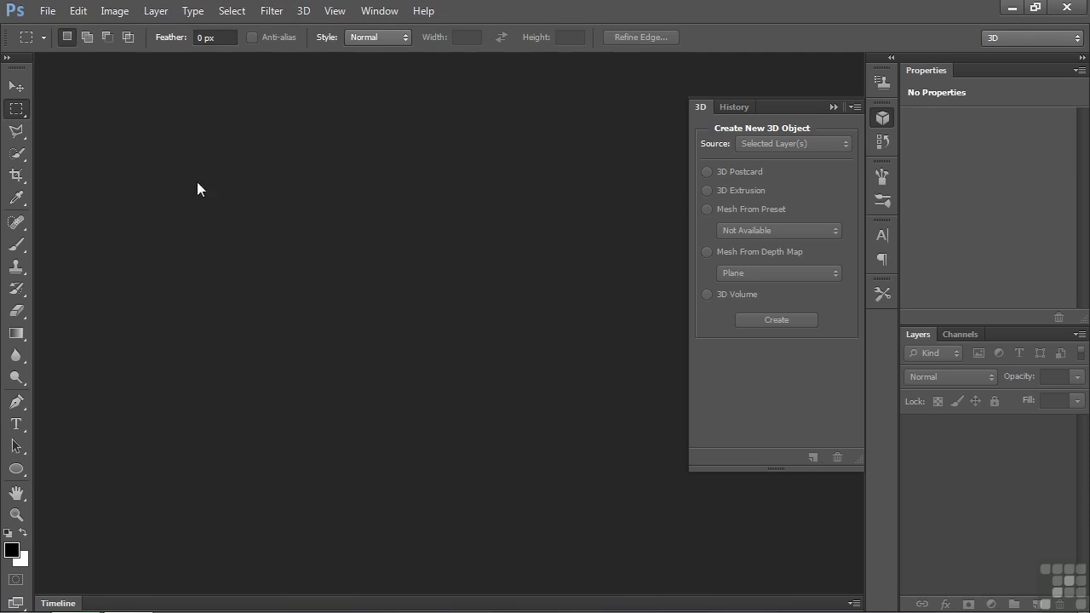
left_click(48, 10)
left_click(63, 29)
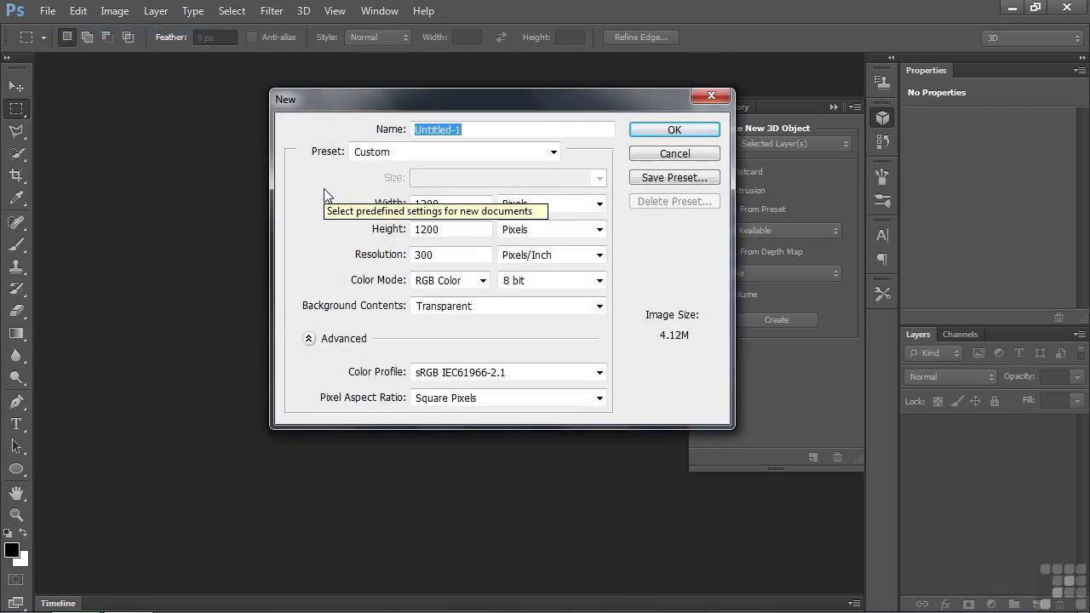
left_click(649, 131)
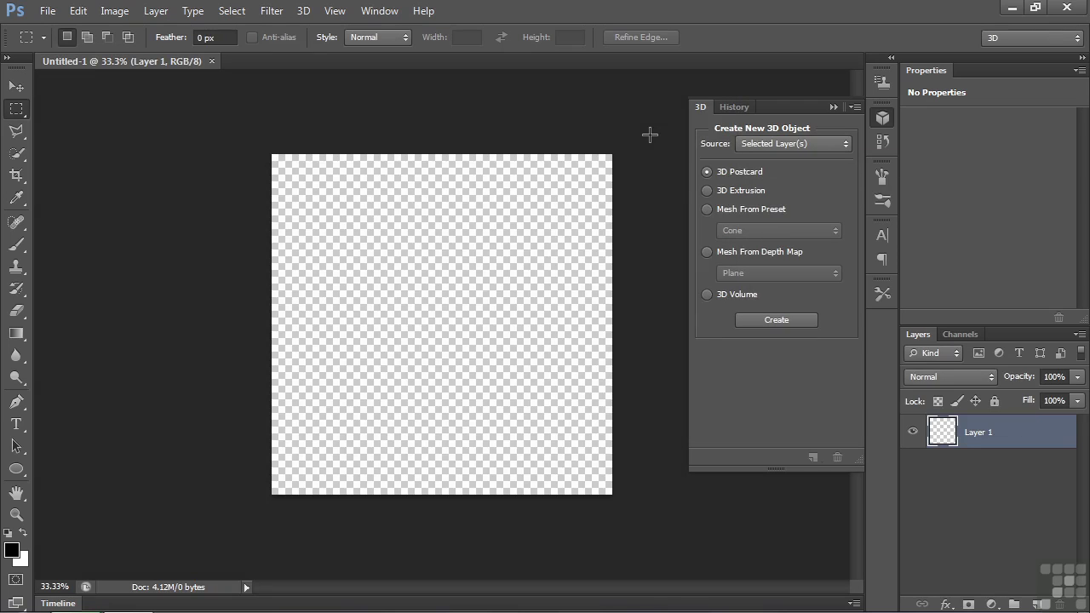
Step: Create a 3D Cylinder mesh from preset on Layer 1 and tilt it forward to expose its end cap
left_click(740, 189)
left_click(707, 209)
left_click(835, 230)
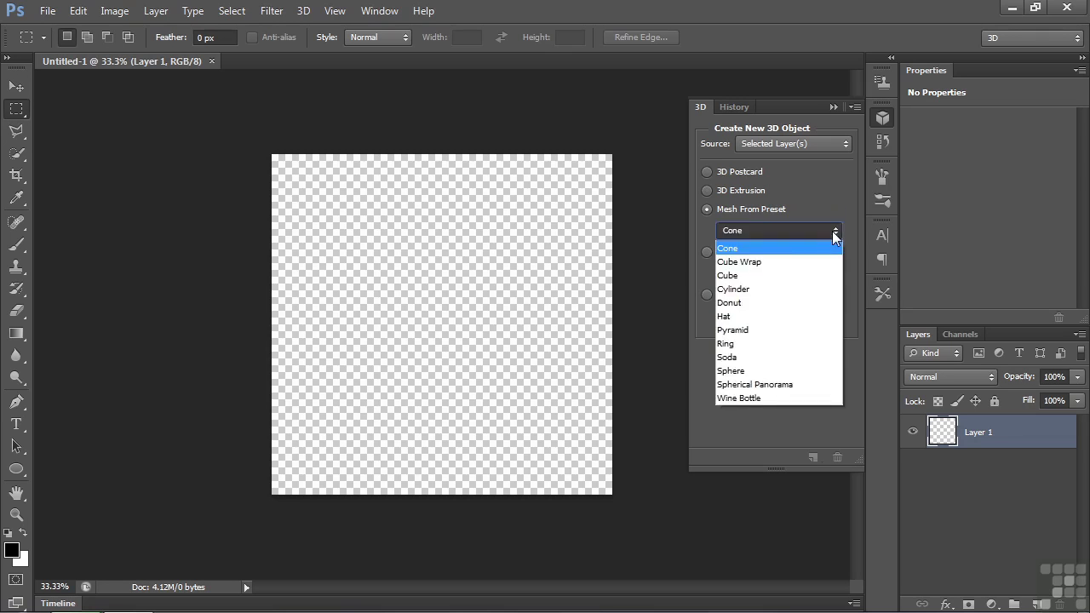
left_click(767, 289)
left_click(775, 319)
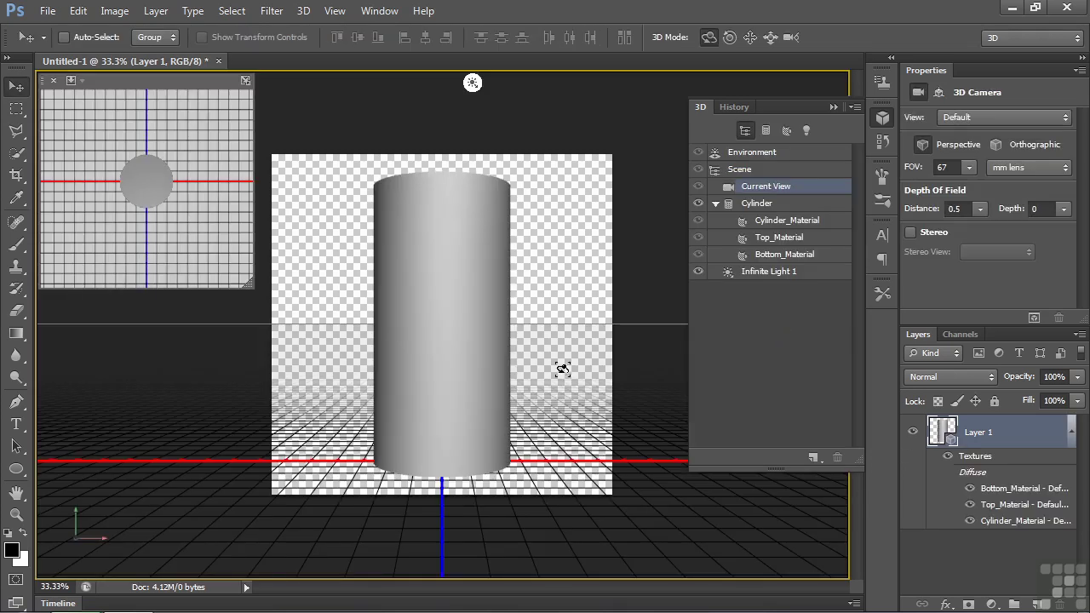
left_click(479, 361)
left_click_drag(537, 284, 540, 352)
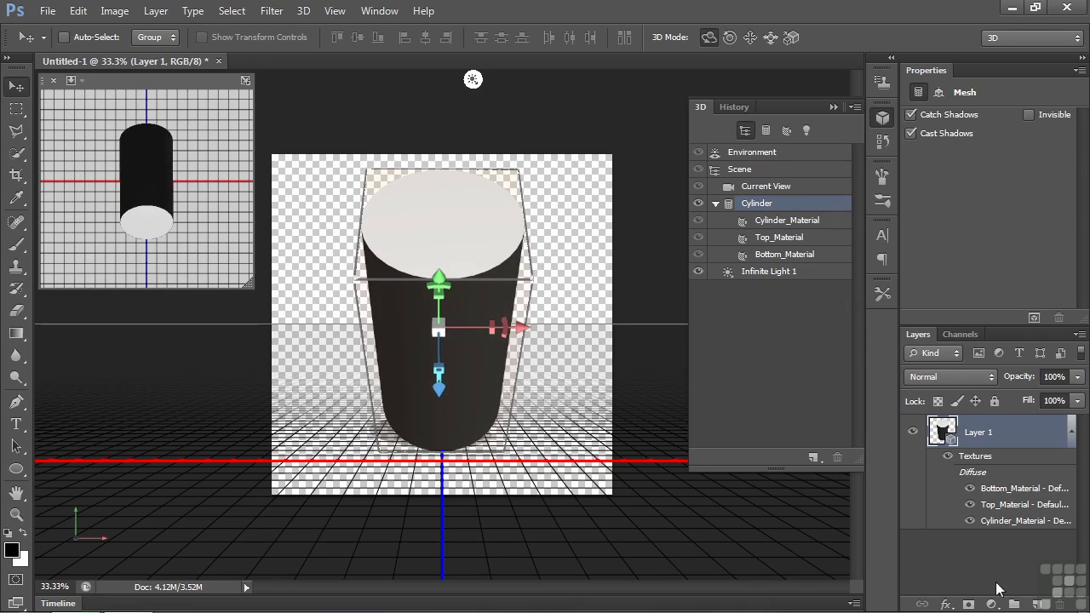
Step: Add a new empty layer above the cylinder and hide Layer 1
left_click(1037, 605)
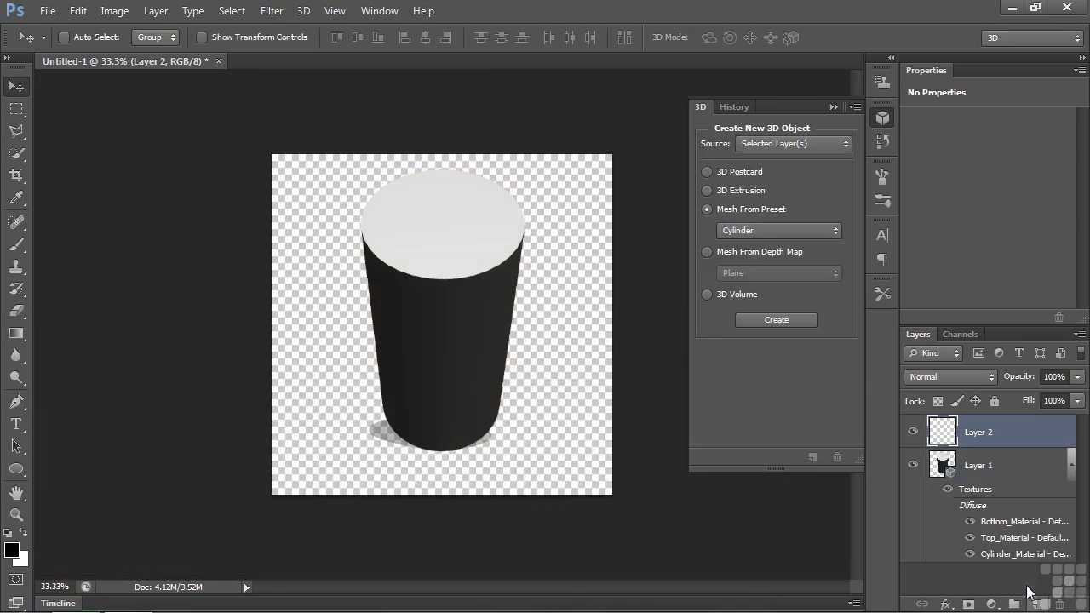
left_click(913, 465)
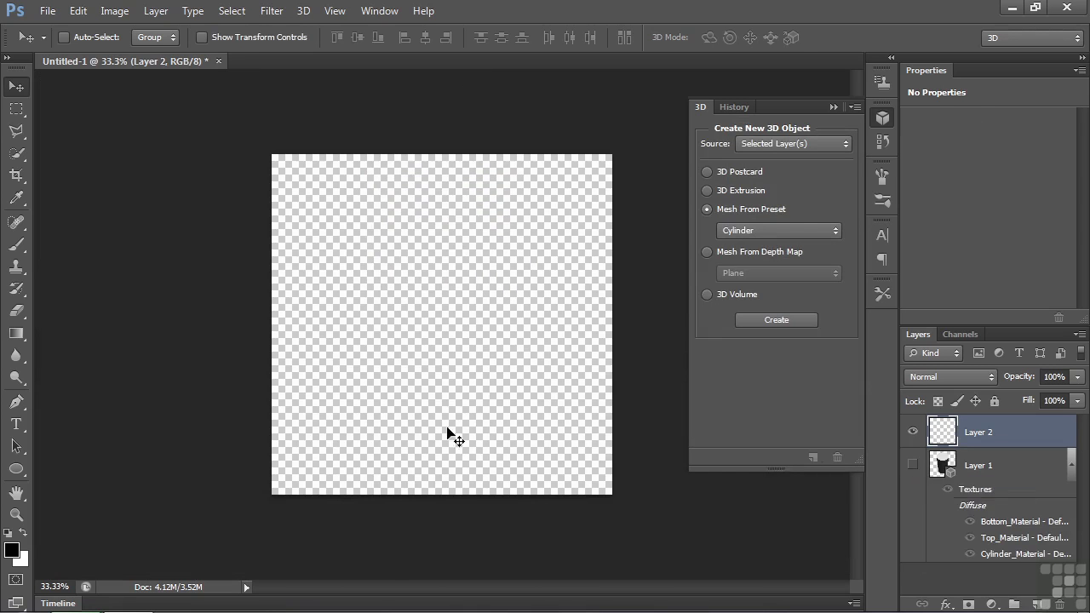
Step: Draw a large elliptical path near the canvas centre and create a 3D extrusion from the work path
left_click(14, 470)
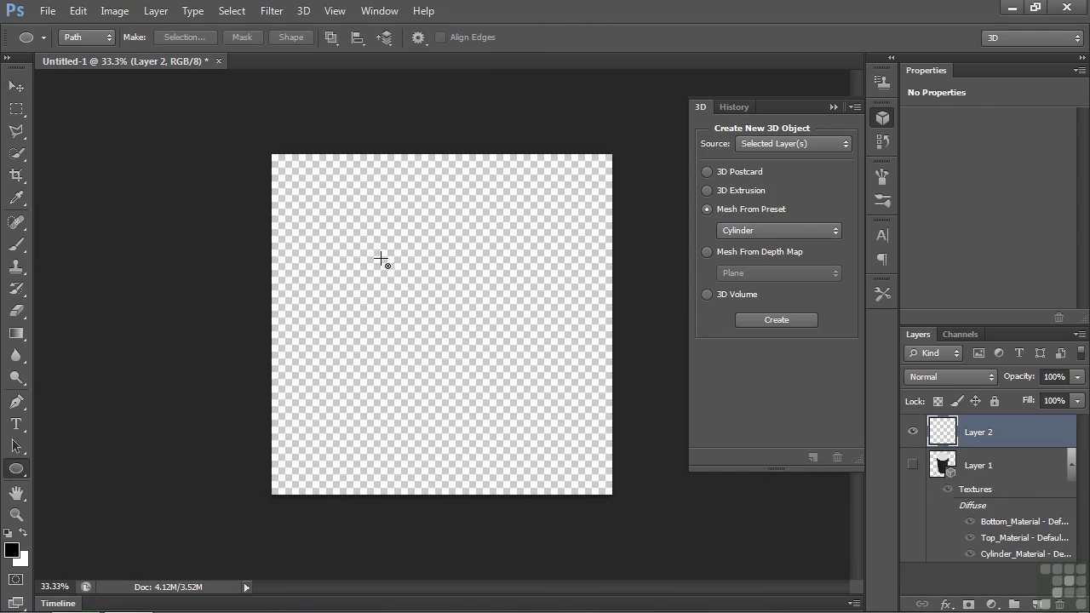
left_click_drag(352, 244, 548, 417)
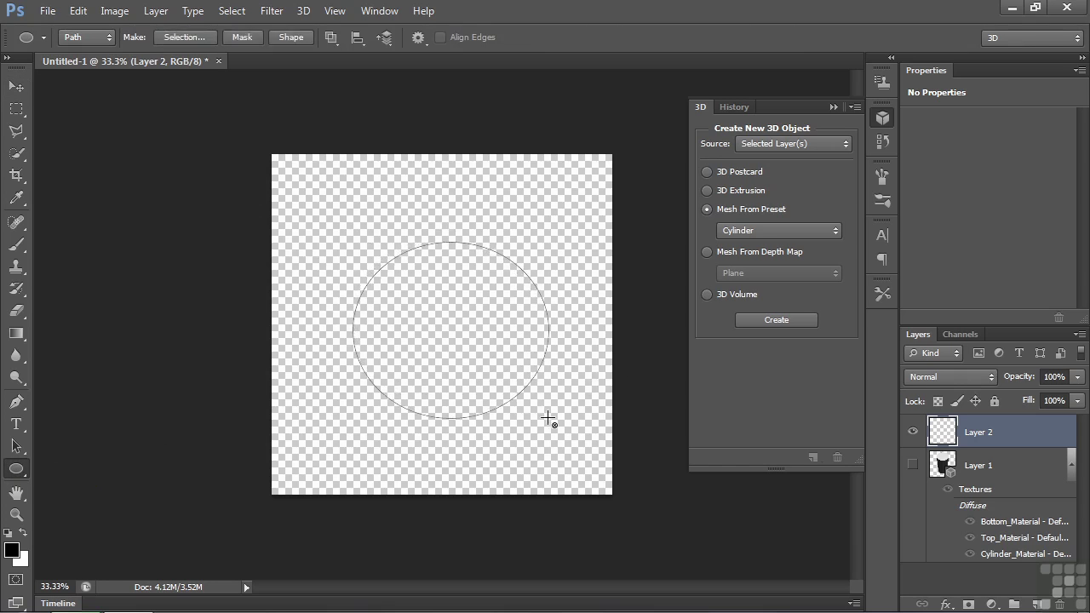
left_click(850, 141)
left_click(798, 170)
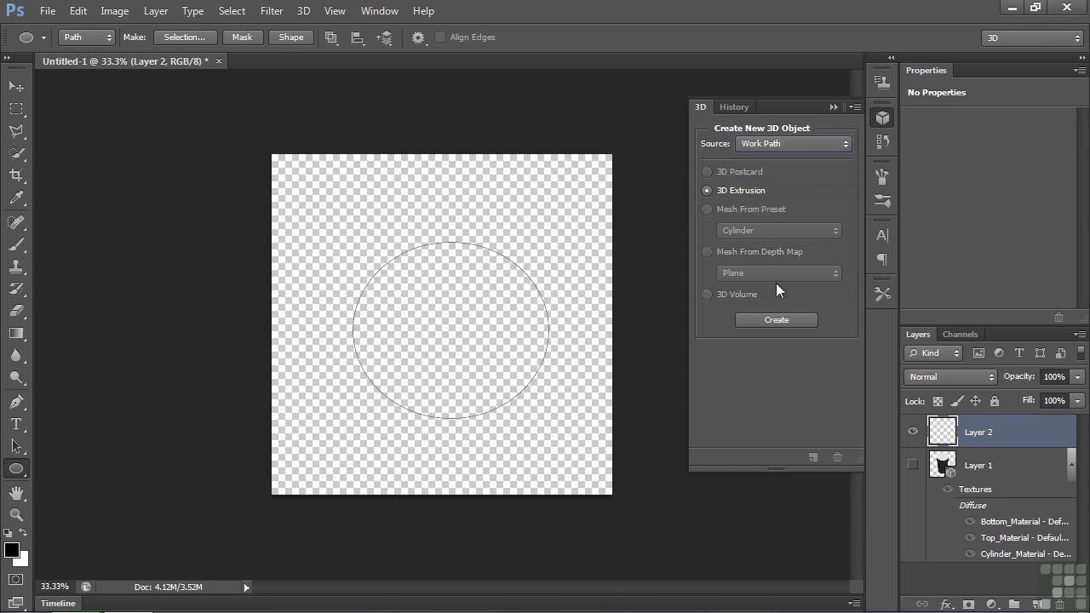
left_click(783, 320)
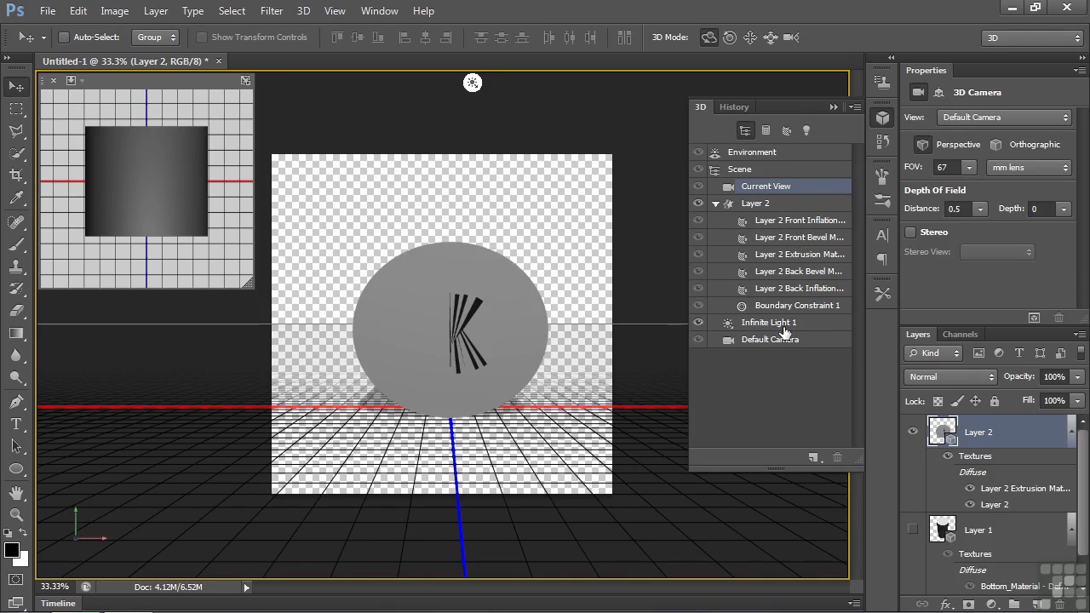
Step: Select the extruded ellipse, tilt it in 3D to expose its side, and make Layer 1 visible again
left_click(521, 340)
left_click_drag(576, 316, 573, 396)
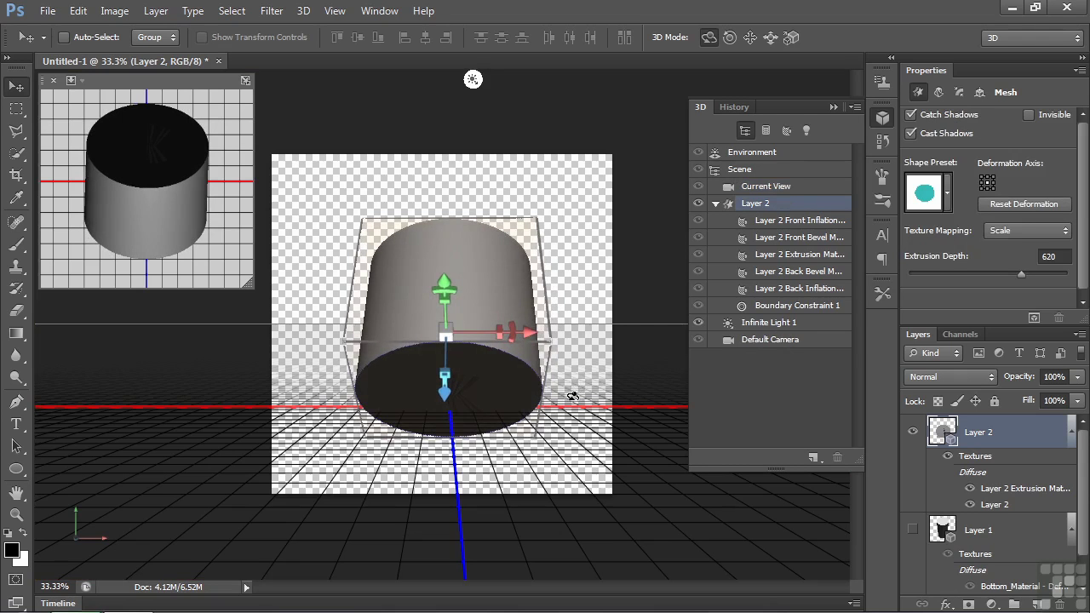
left_click(912, 530)
Step: Rotate the Layer 2 extrusion until it stands upright like the preset cylinder with its end face on top, and render it
left_click_drag(574, 284, 578, 452)
left_click_drag(567, 379, 567, 324)
left_click(443, 385)
left_click_drag(444, 385, 521, 385)
left_click_drag(562, 330, 577, 370)
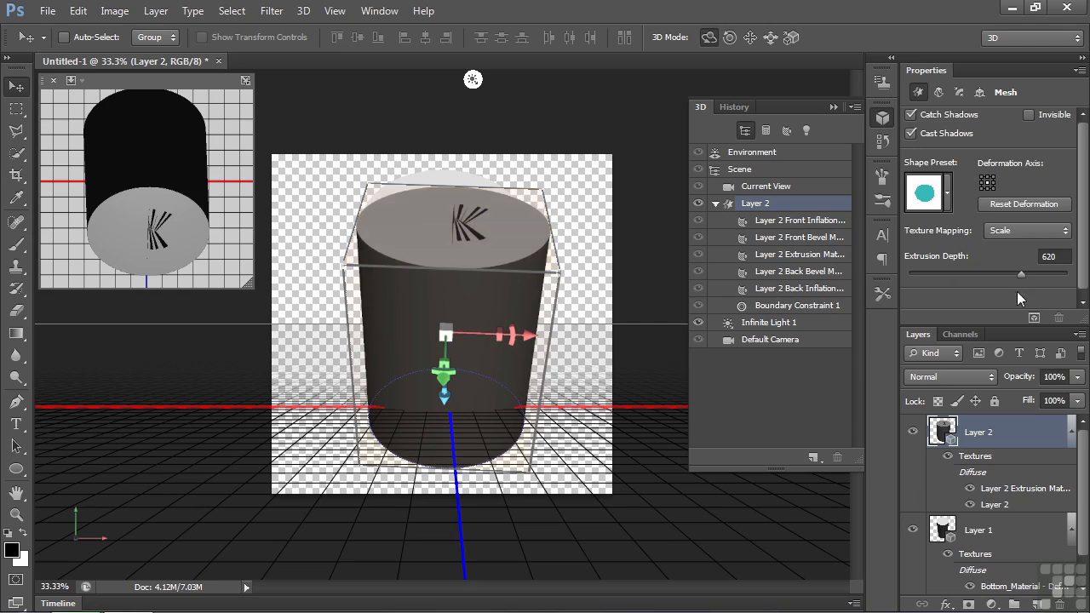
left_click(1033, 319)
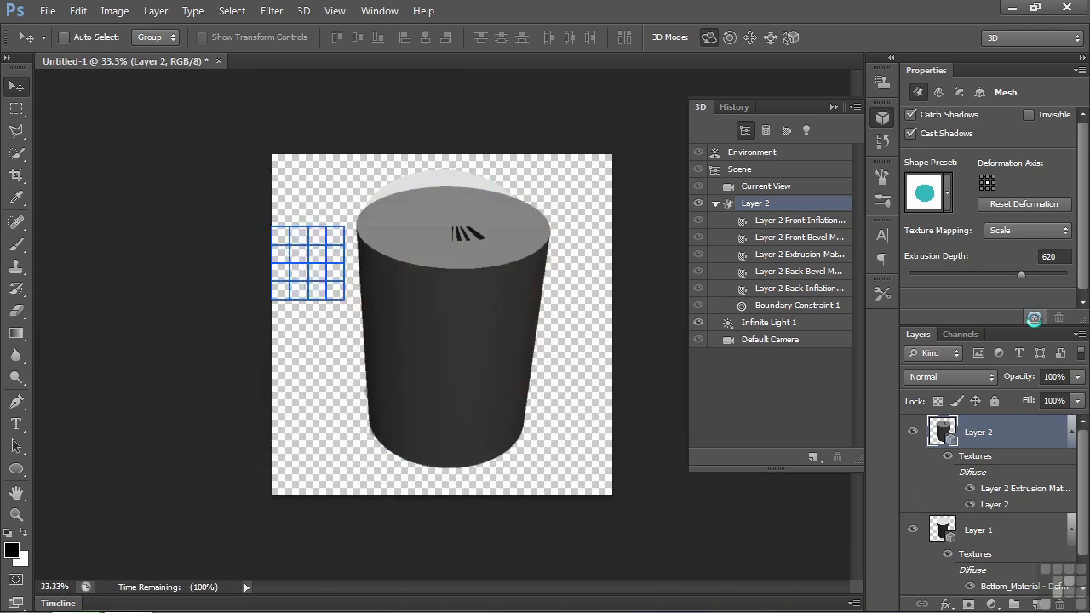
left_click(1034, 323)
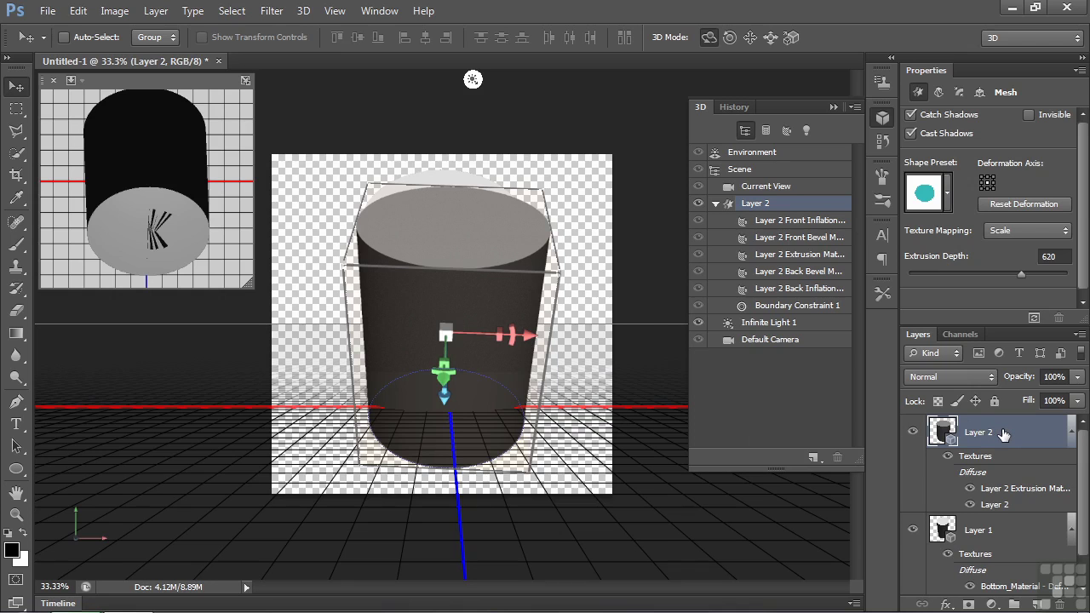
Step: Compare the mesh properties available for Layer 1's preset cylinder with those for Layer 2's extruded cylinder
left_click(998, 529)
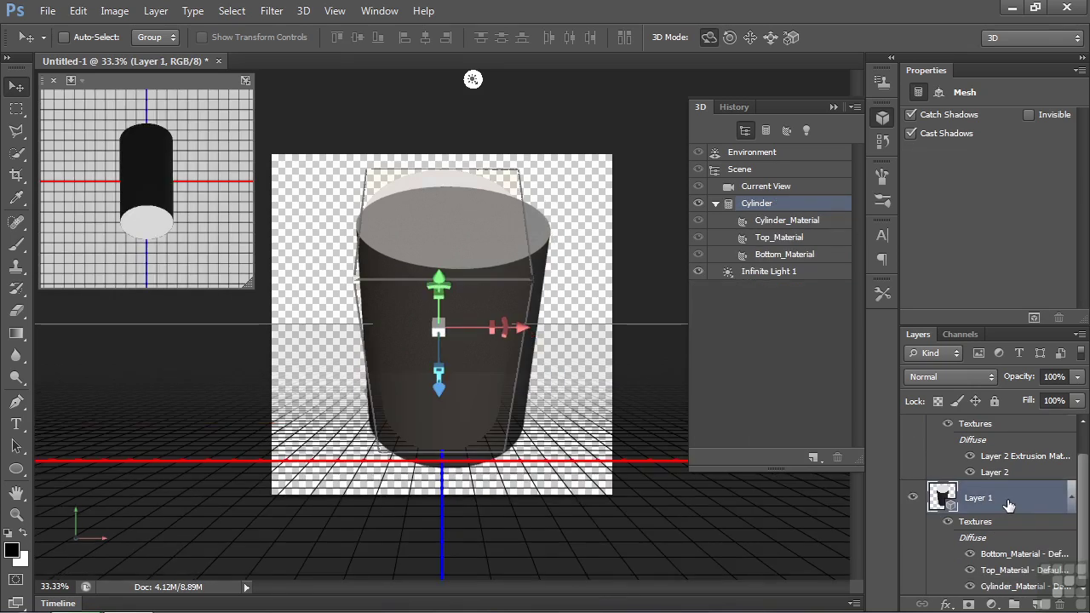
left_click(940, 91)
left_click(925, 91)
scroll(1083, 545, "up", 1)
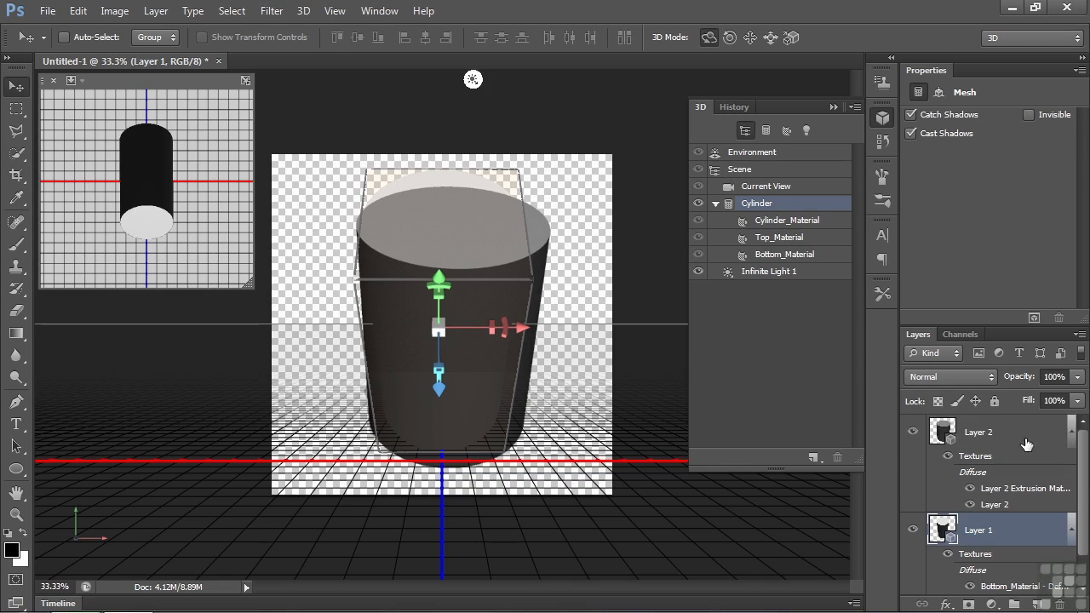
left_click(978, 432)
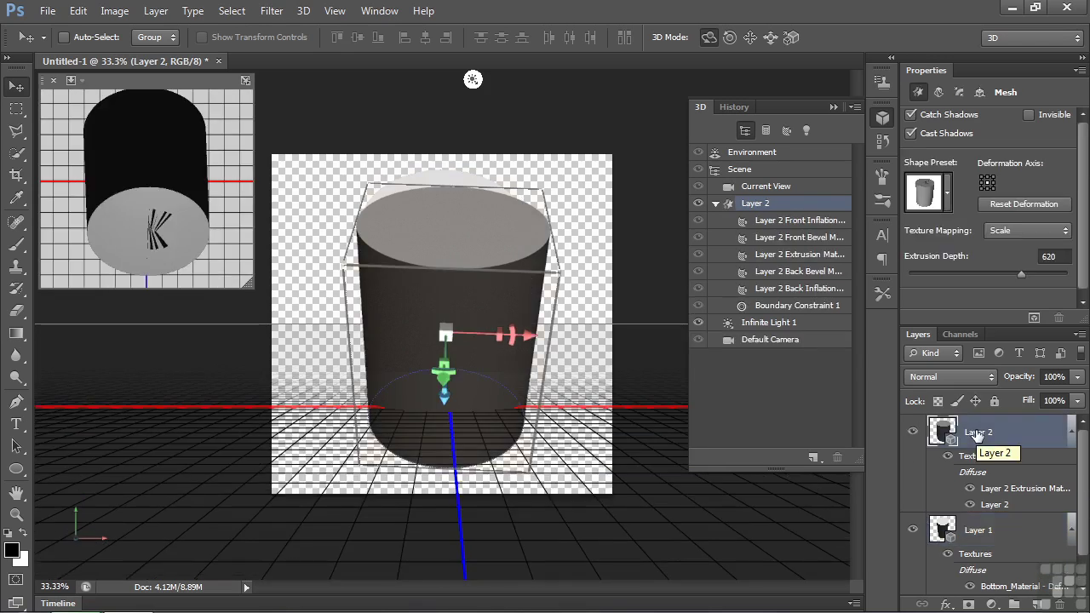
left_click(912, 114)
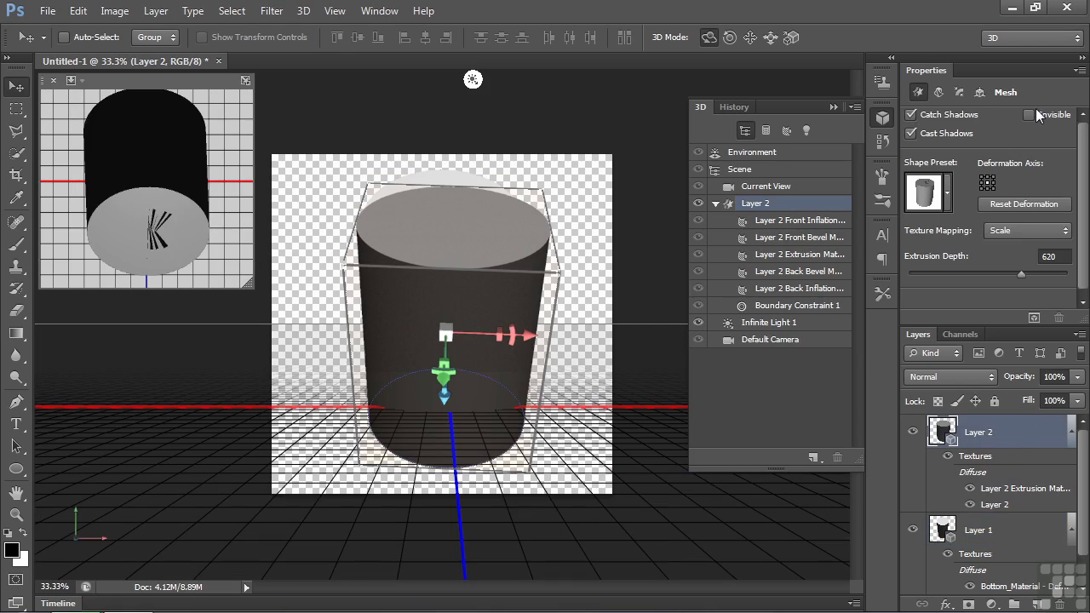
scroll(1081, 238, "down", 1)
scroll(1080, 221, "up", 1)
Step: Hide Layer 2 and rotate the Layer 1 cylinder so its flat end faces the viewer
left_click(980, 530)
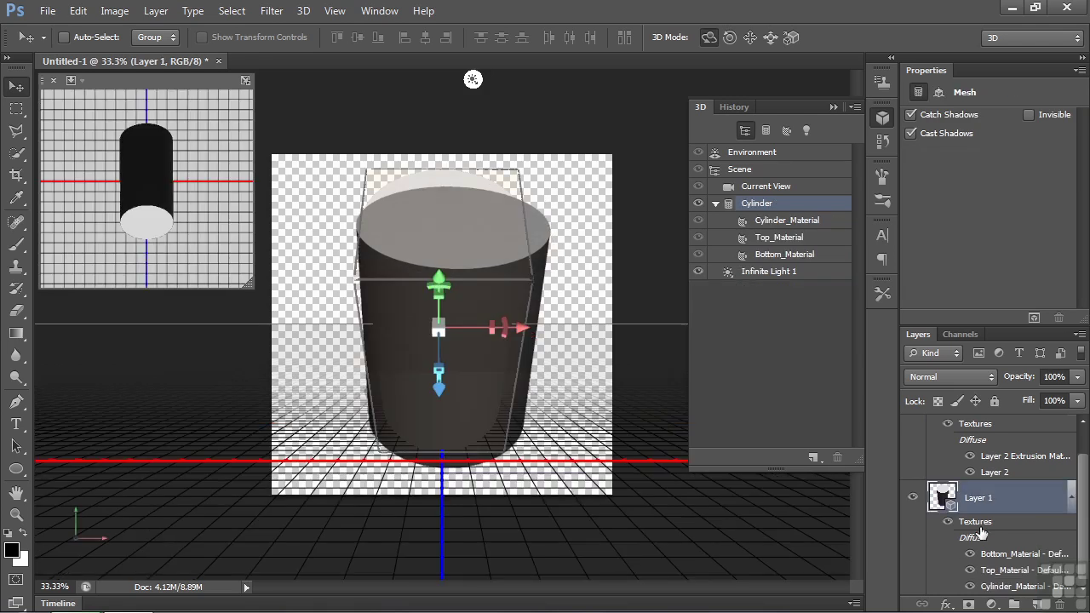
scroll(1080, 514, "up", 1)
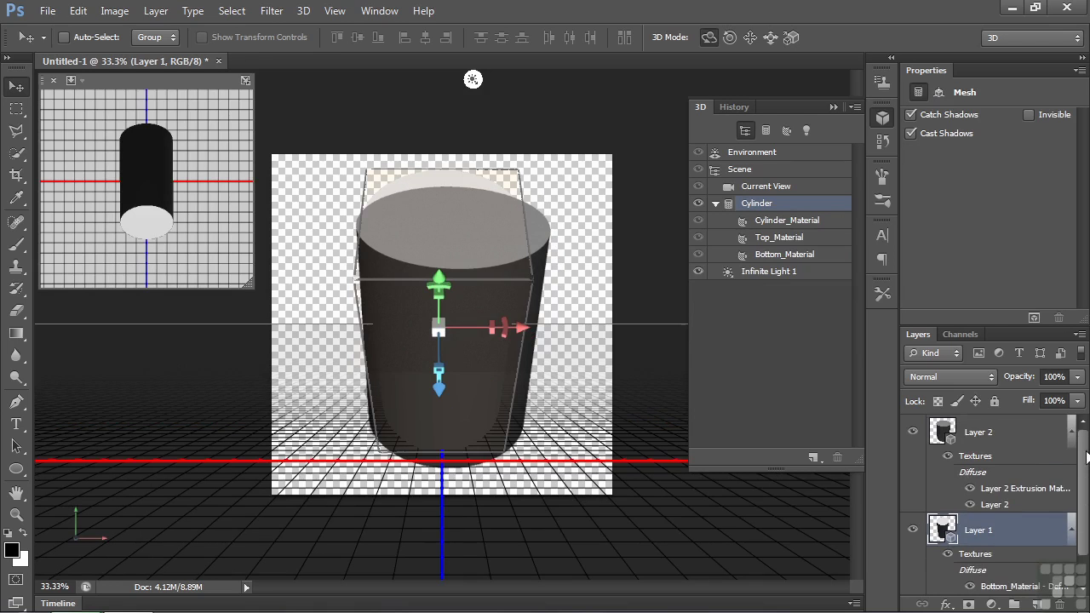
left_click(913, 434)
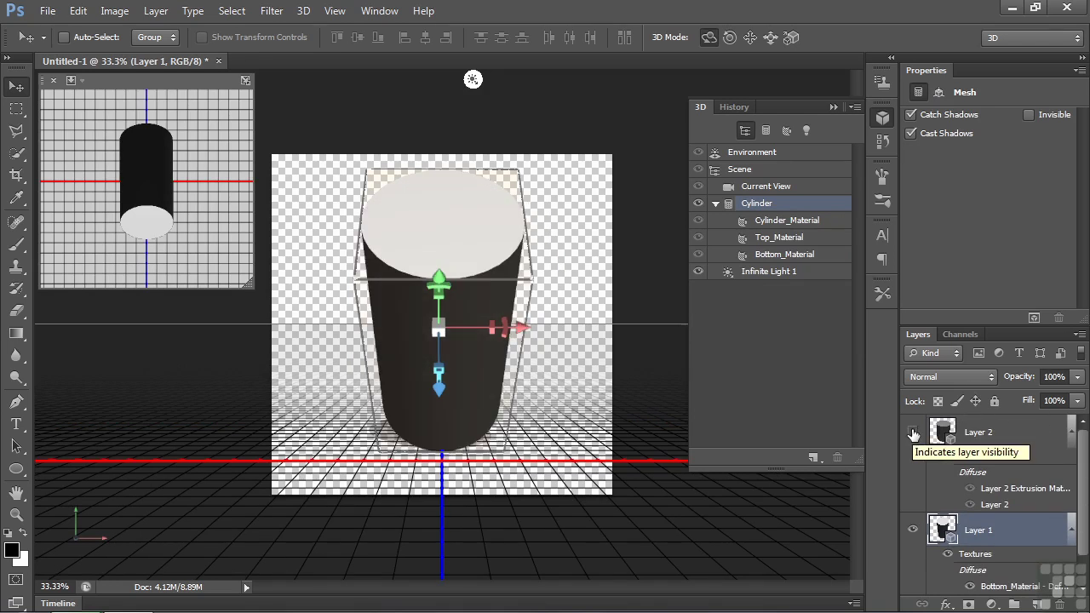
left_click_drag(567, 263, 563, 333)
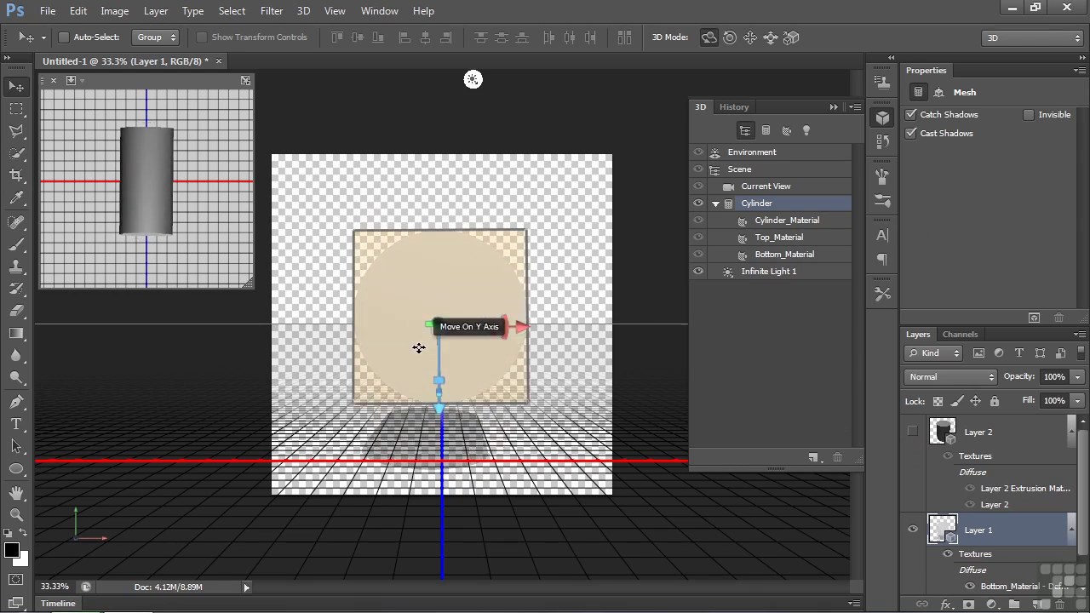
Step: Make a rectangular marquee selection on the preset cylinder's flat end and check whether constraints can be added from it
left_click(16, 108)
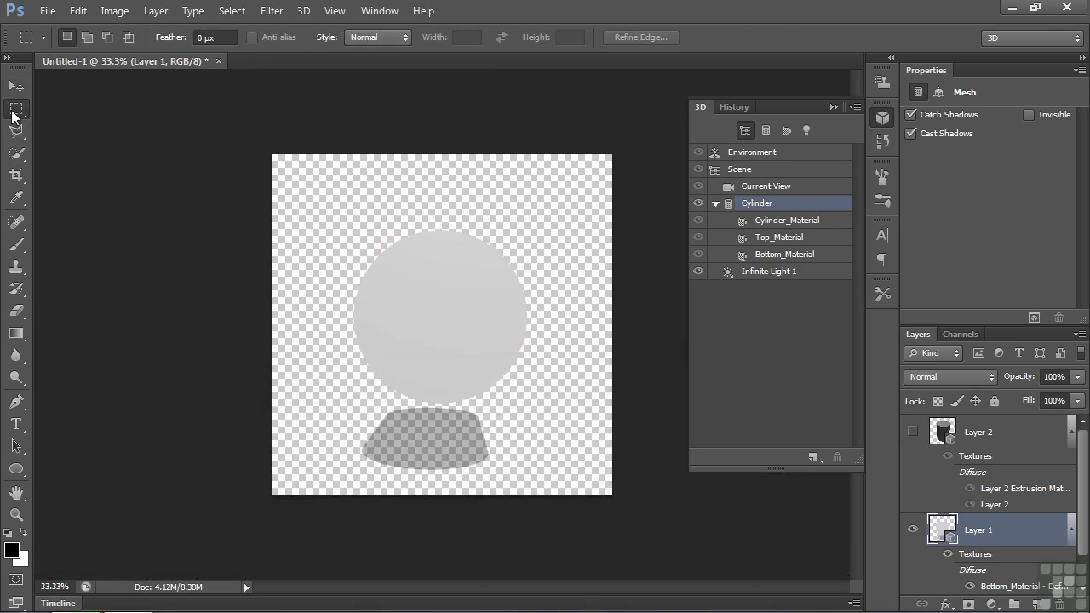
left_click_drag(394, 263, 491, 366)
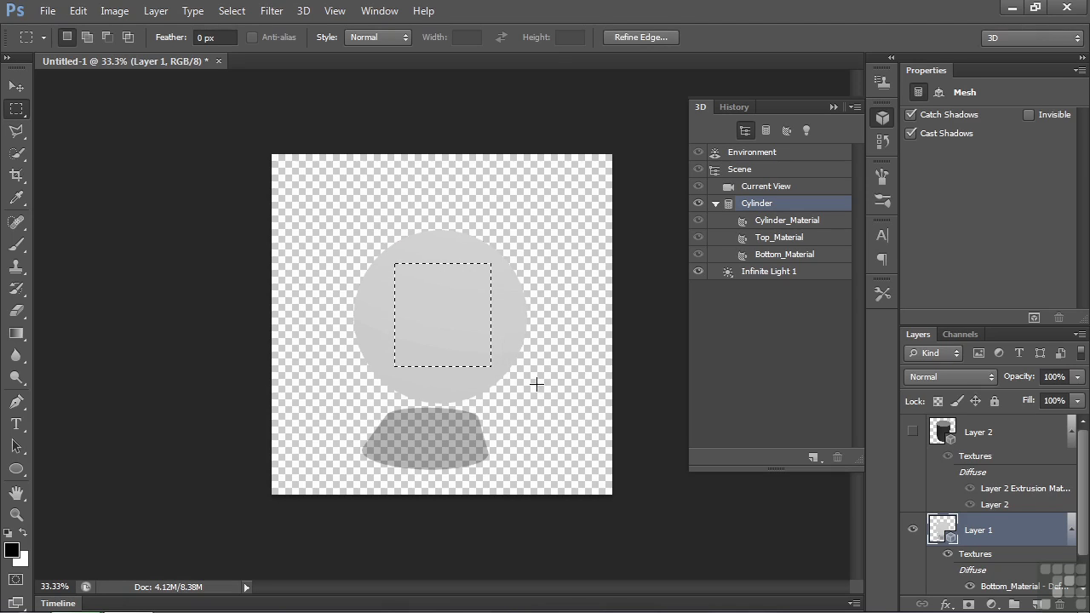
left_click(303, 11)
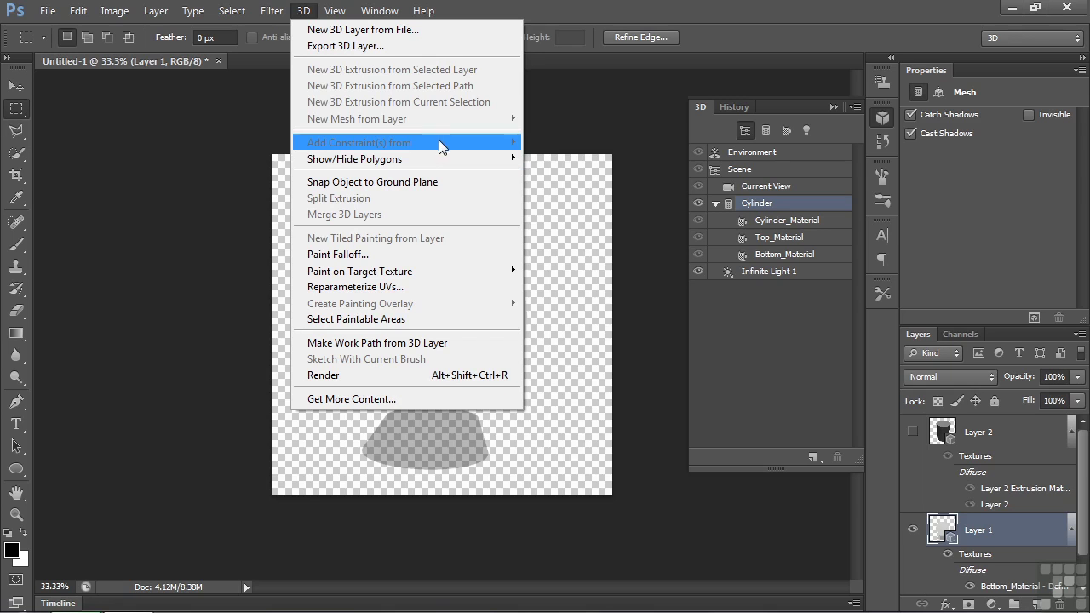
left_click(510, 14)
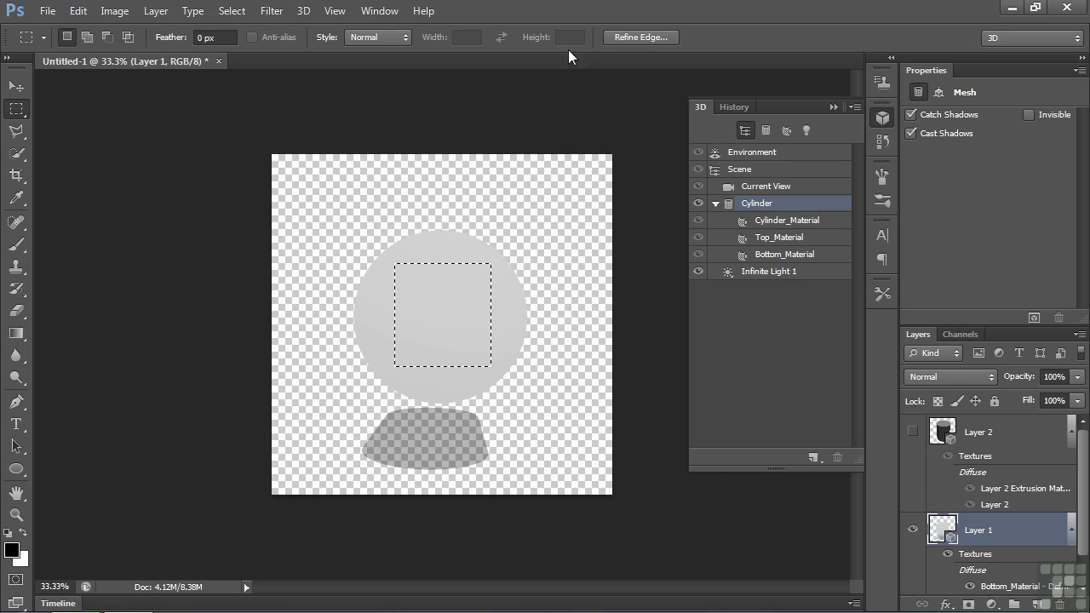
Step: Select Layer 2 and make it visible, then hide Layer 1
left_click(1005, 428)
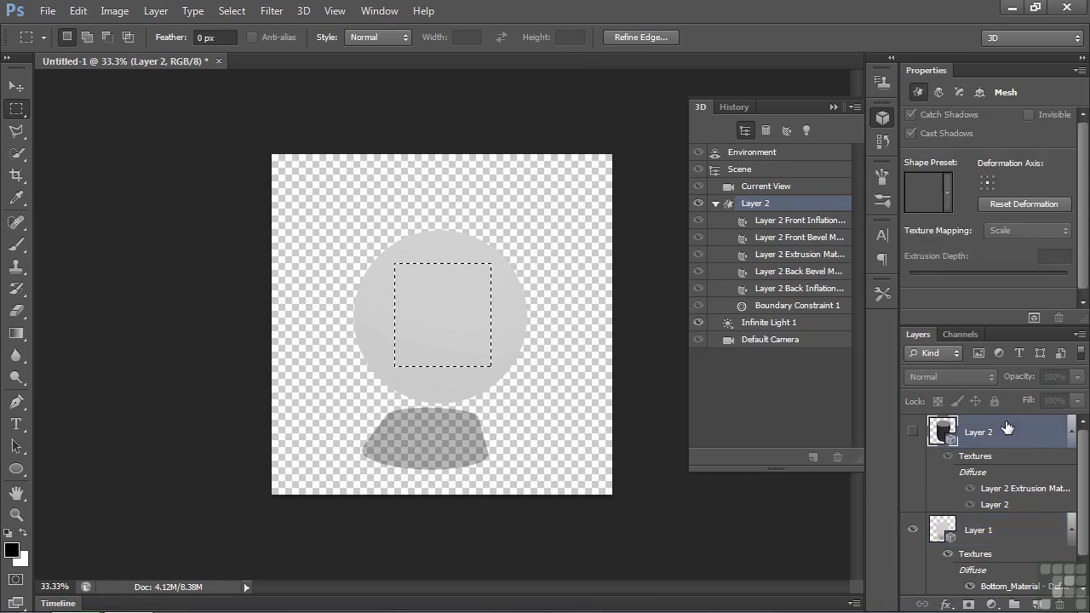
left_click(912, 431)
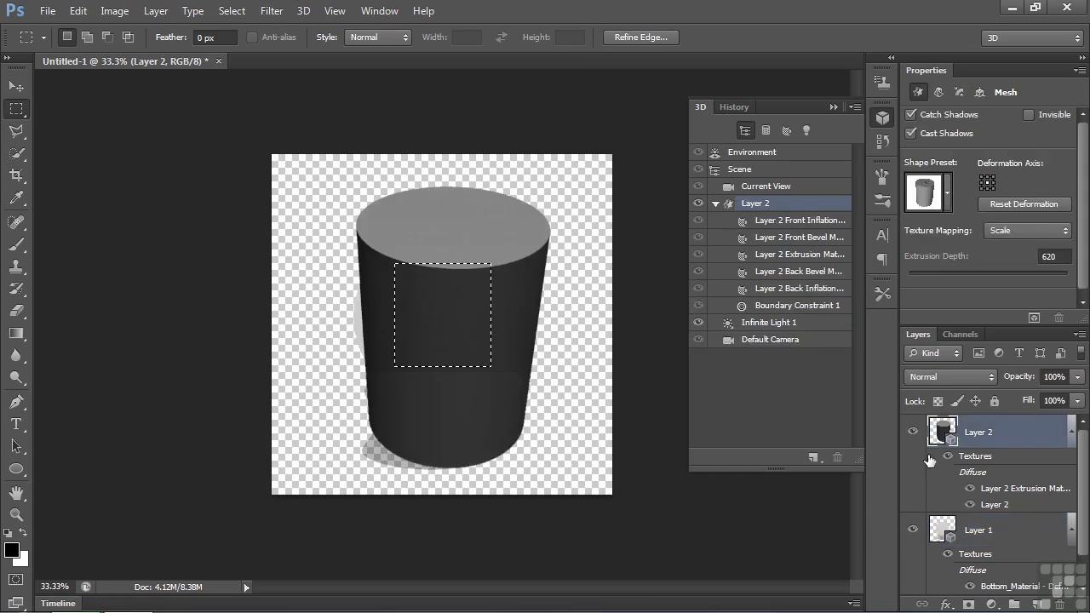
left_click(913, 529)
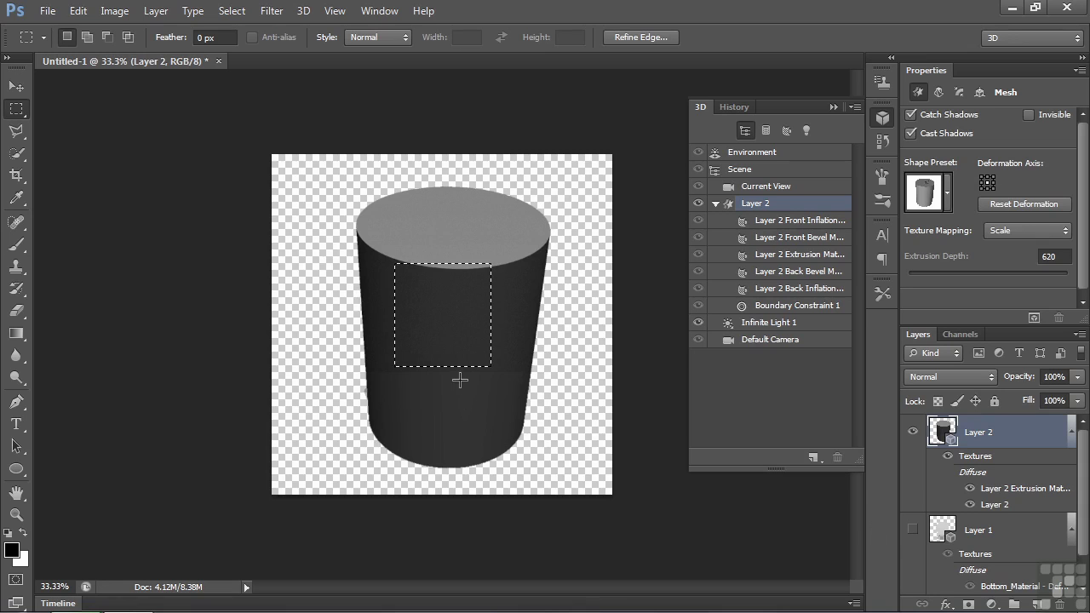
Step: Rotate the Layer 2 extrusion so its flat end faces the viewer and add a constraint from the current rectangular selection
left_click(17, 88)
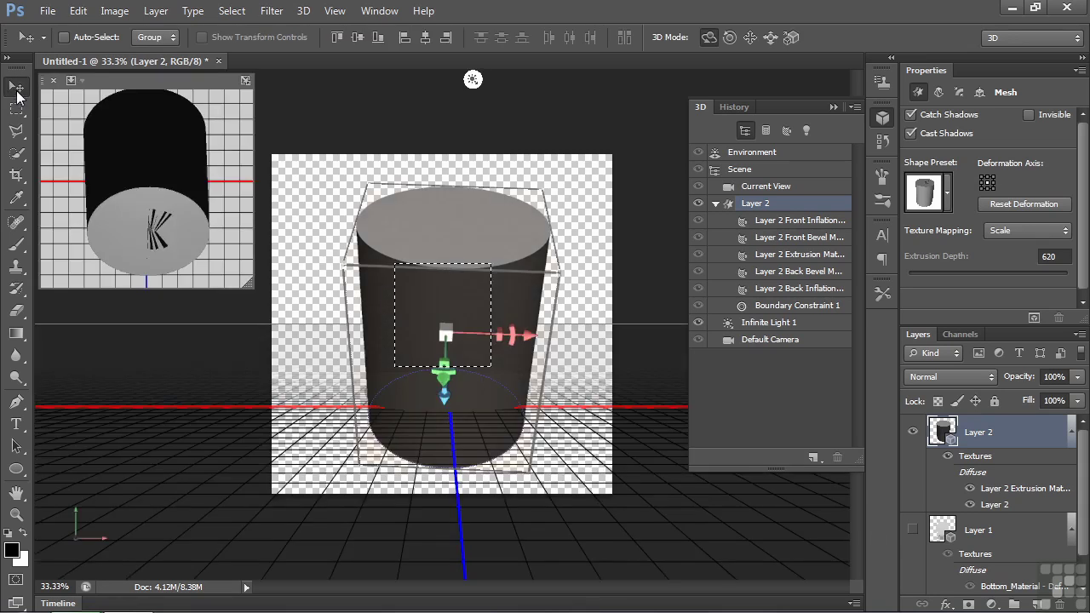
left_click_drag(537, 251, 572, 360)
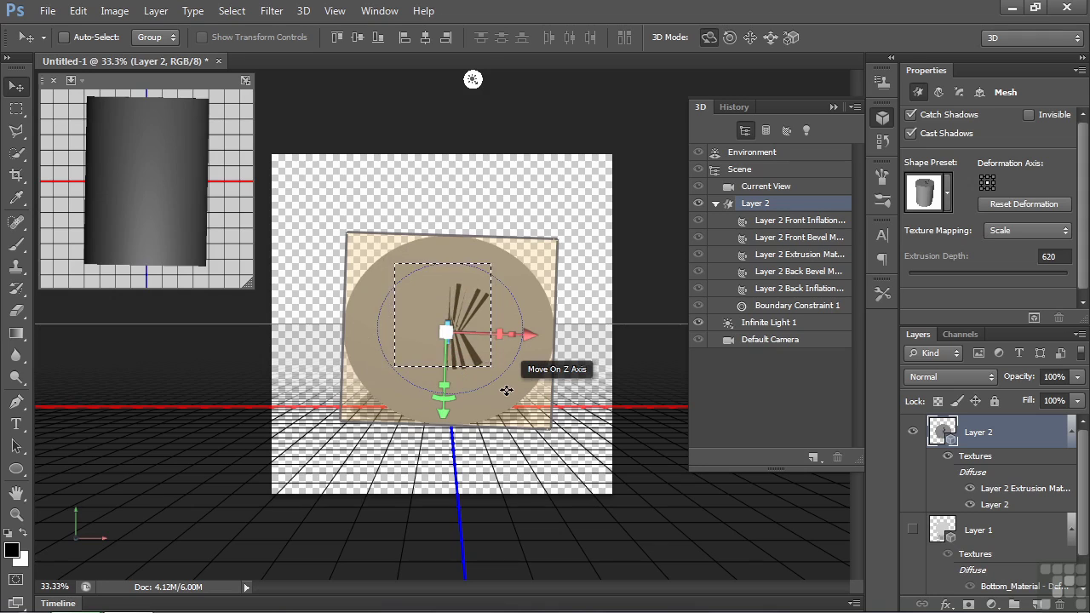
left_click_drag(593, 384, 598, 166)
key("ctrl+z")
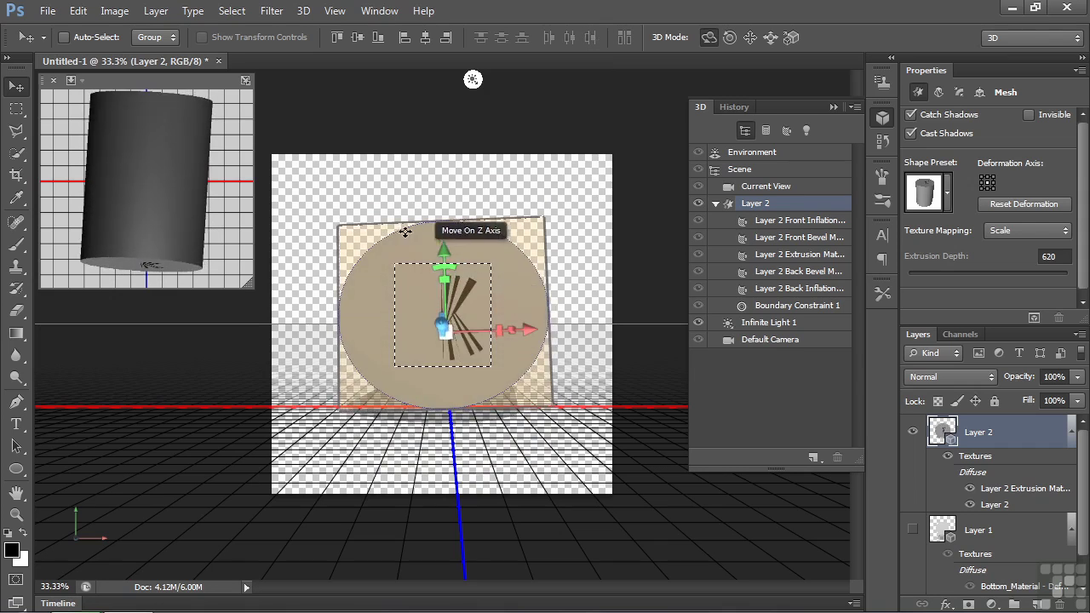
left_click(303, 11)
mouse_move(349, 145)
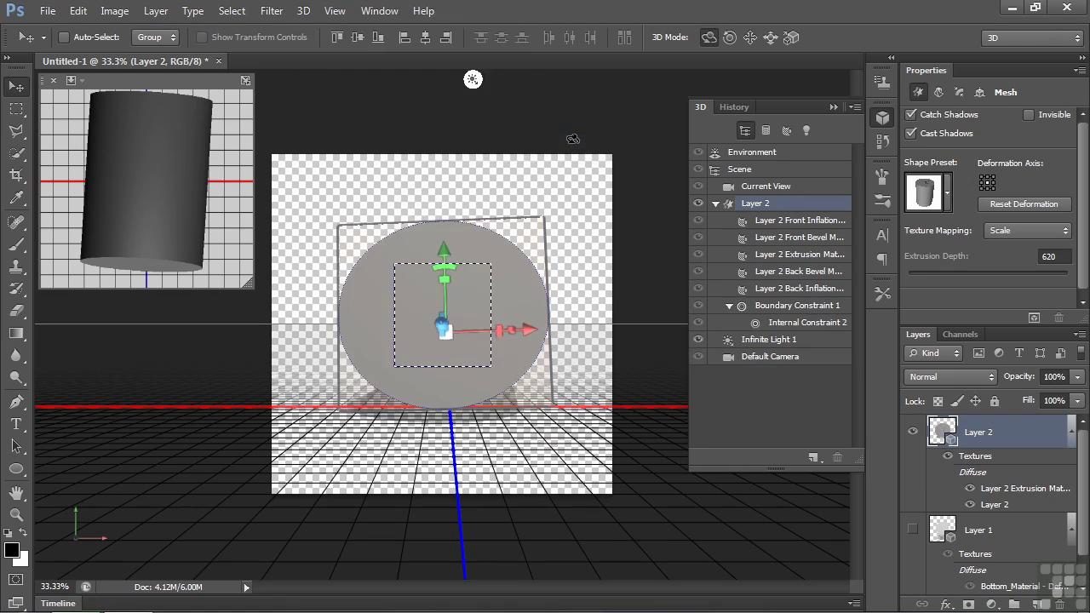
Step: Set the rectangular internal constraint's type to Hole and rotate the Layer 2 mesh slightly to inspect the cutout
left_click(786, 323)
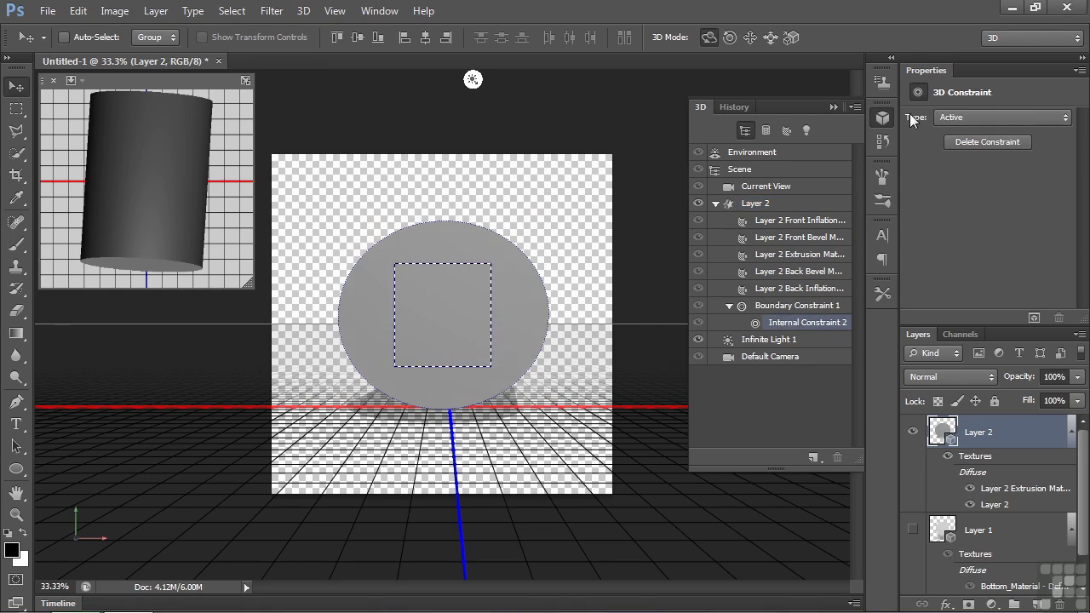
left_click(1054, 119)
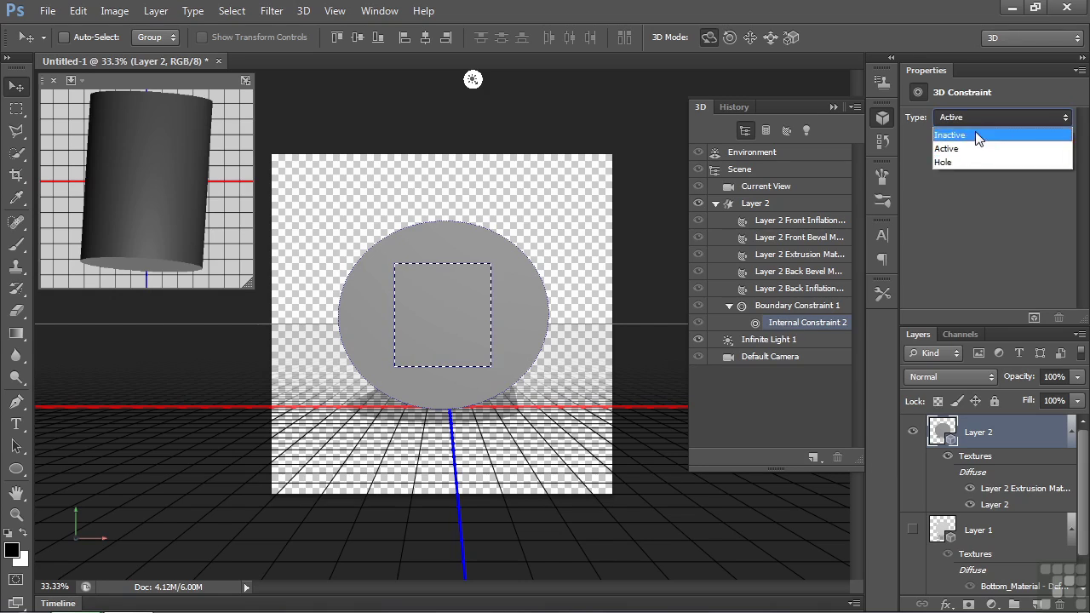
left_click(959, 163)
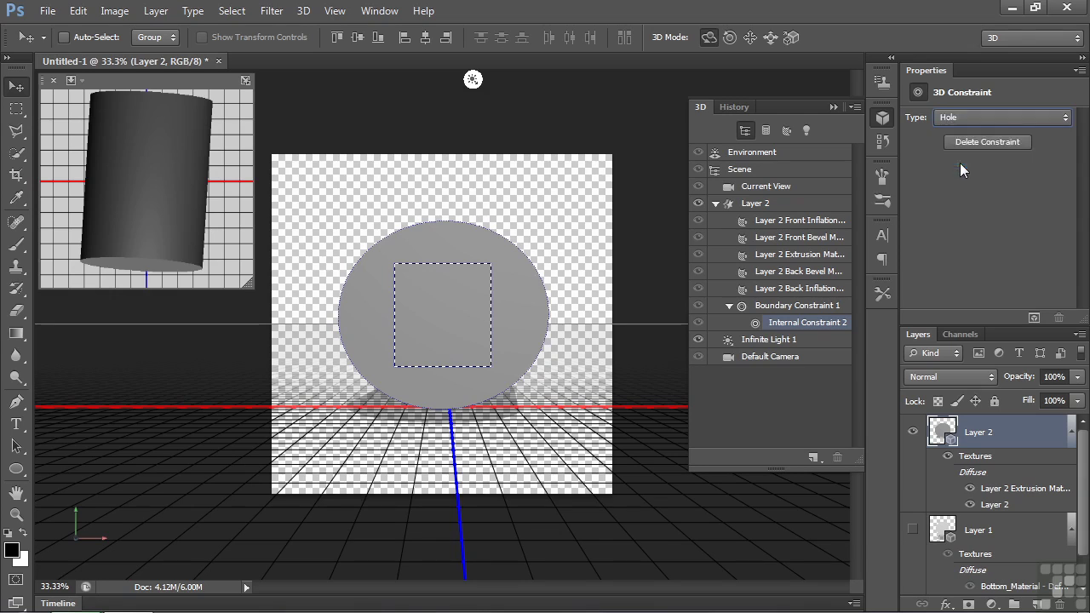
left_click(549, 297)
mouse_move(569, 275)
left_mouse_down()
mouse_move(569, 307)
mouse_move(602, 280)
mouse_move(576, 284)
left_mouse_up()
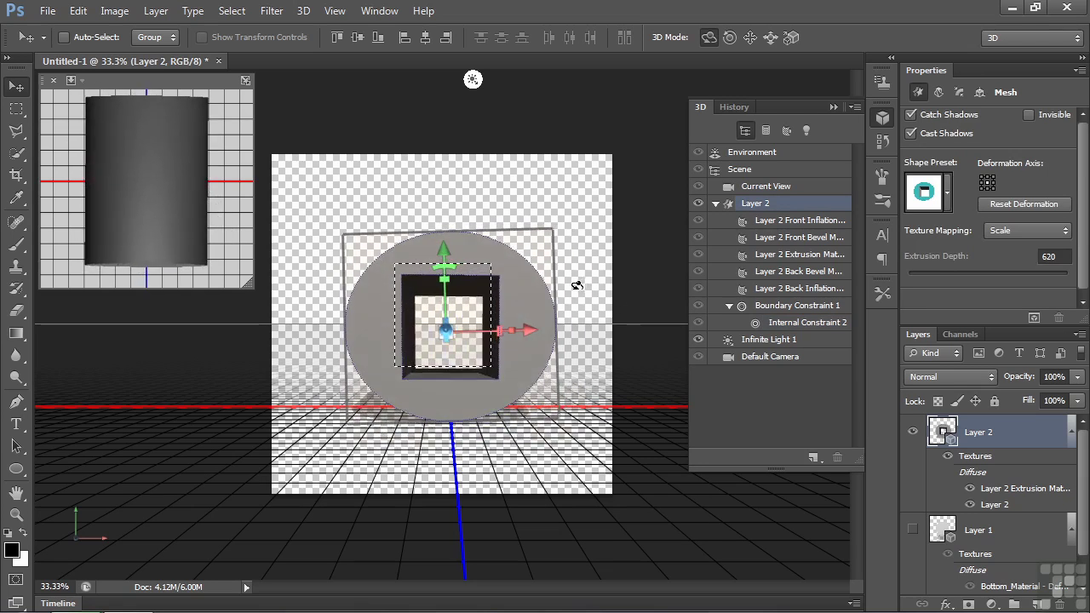
Step: Set the rectangular internal constraint to Active and apply the rounded, inflated shape preset to the Layer 2 mesh
left_click(790, 325)
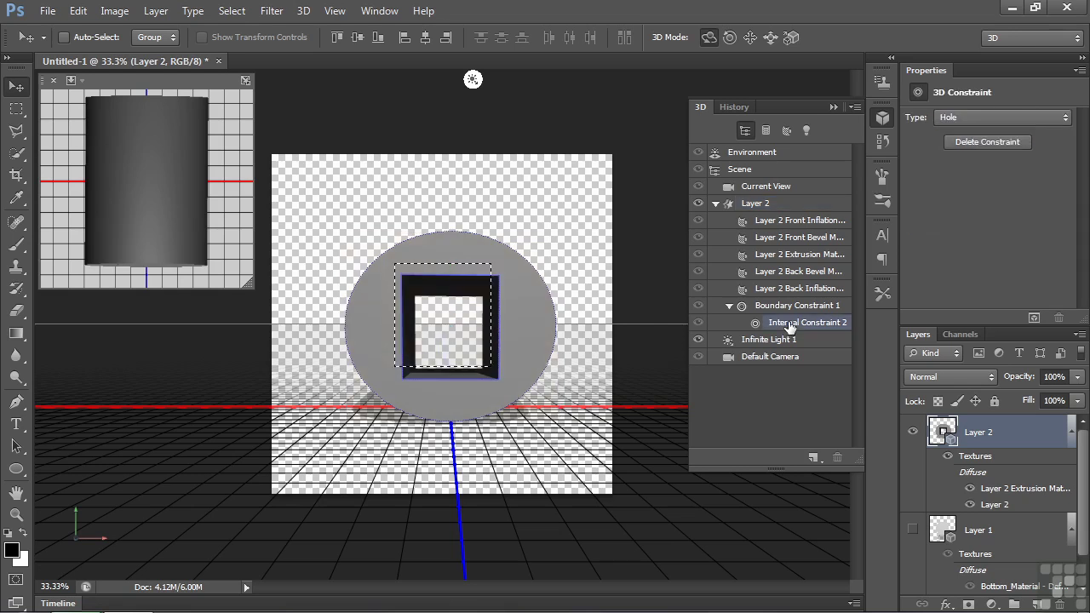
left_click(1065, 120)
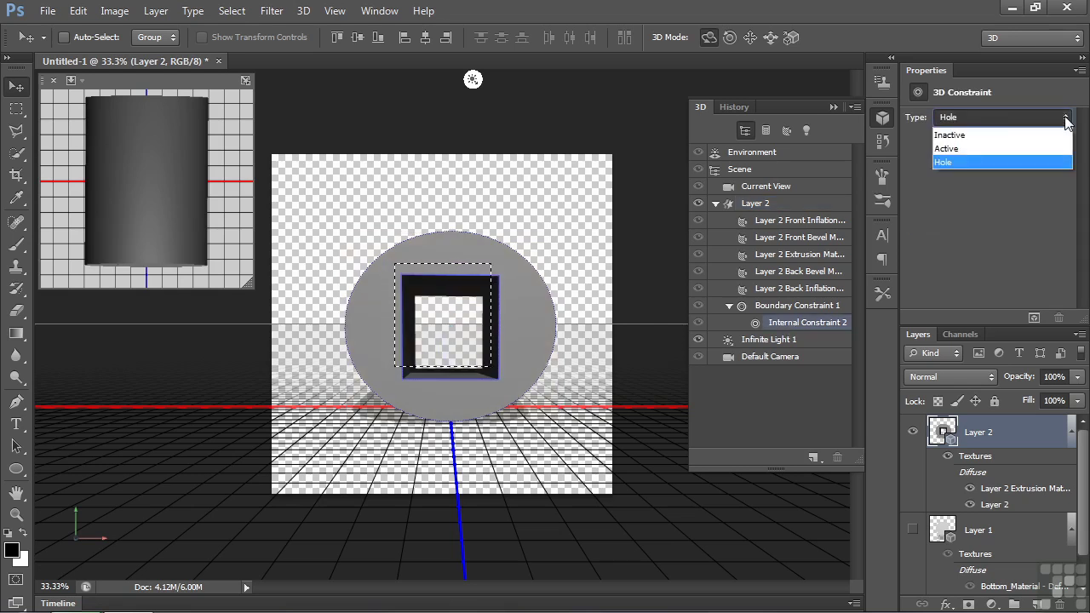
left_click(997, 146)
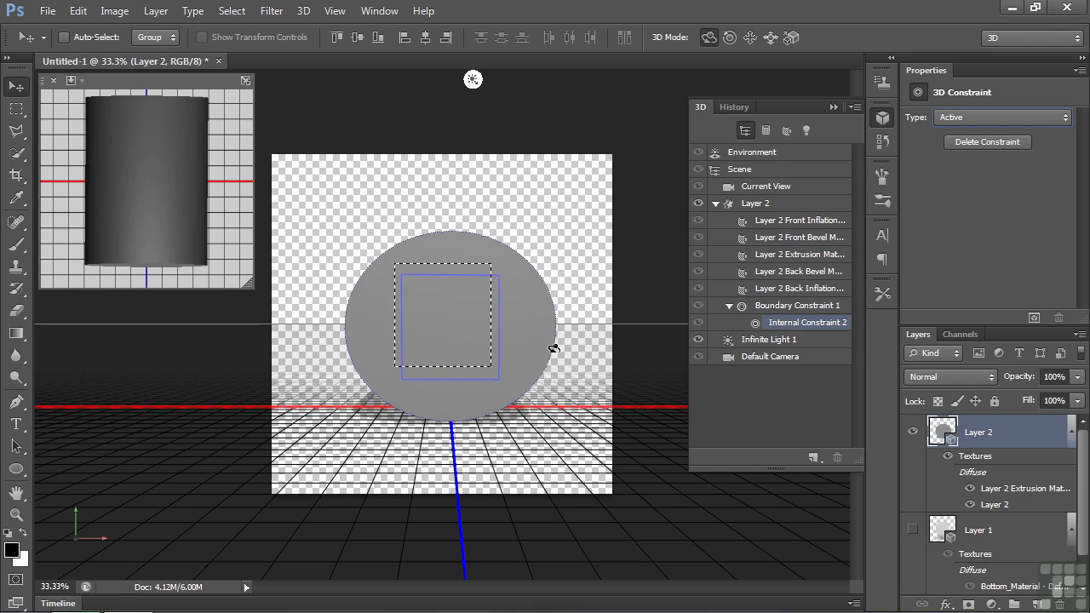
left_click(756, 204)
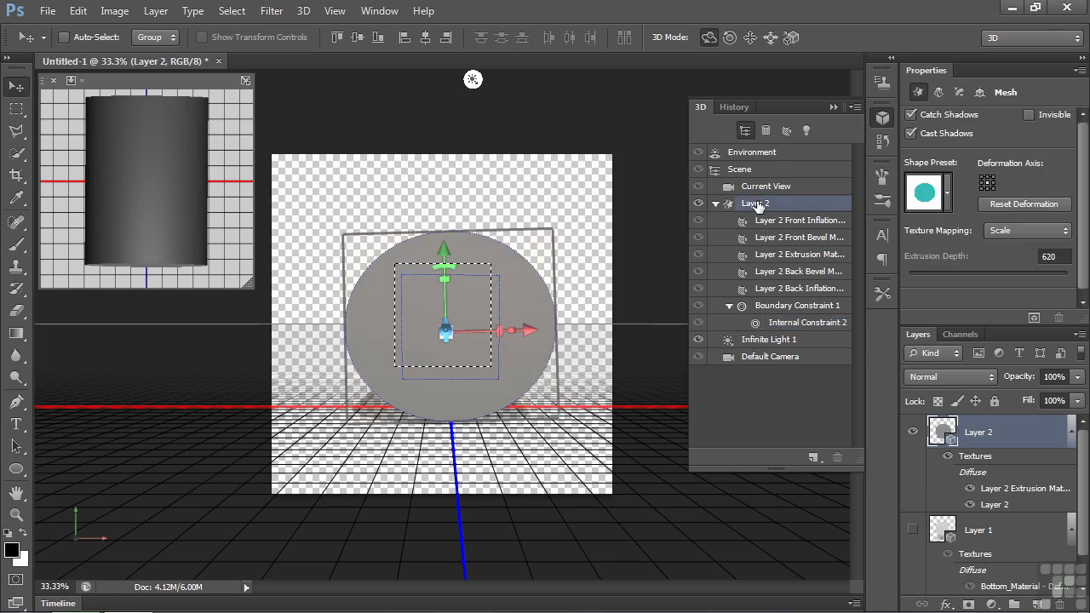
left_click(948, 196)
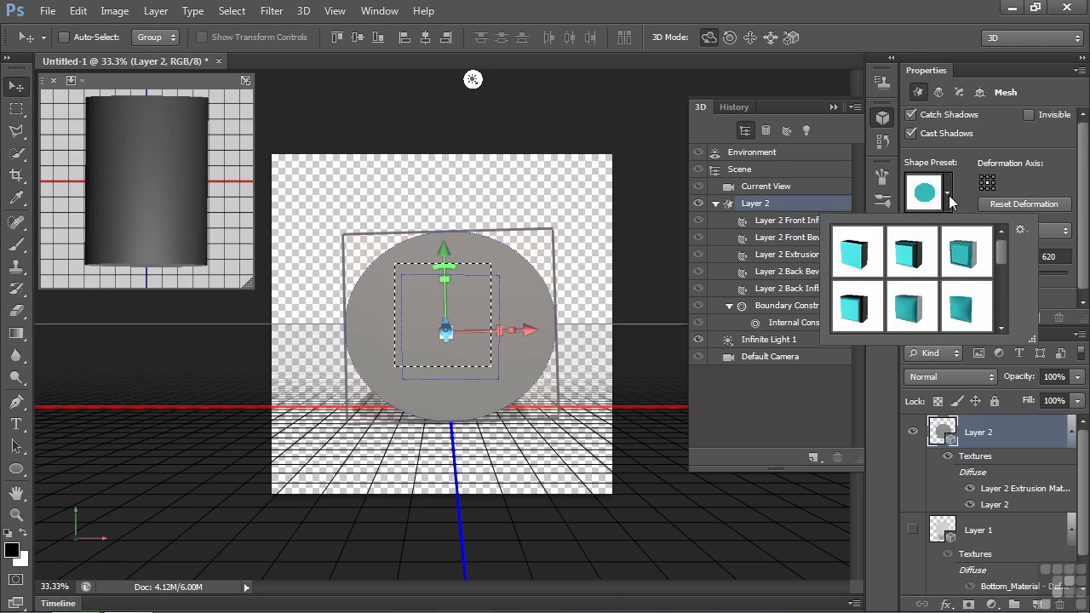
left_click(906, 307)
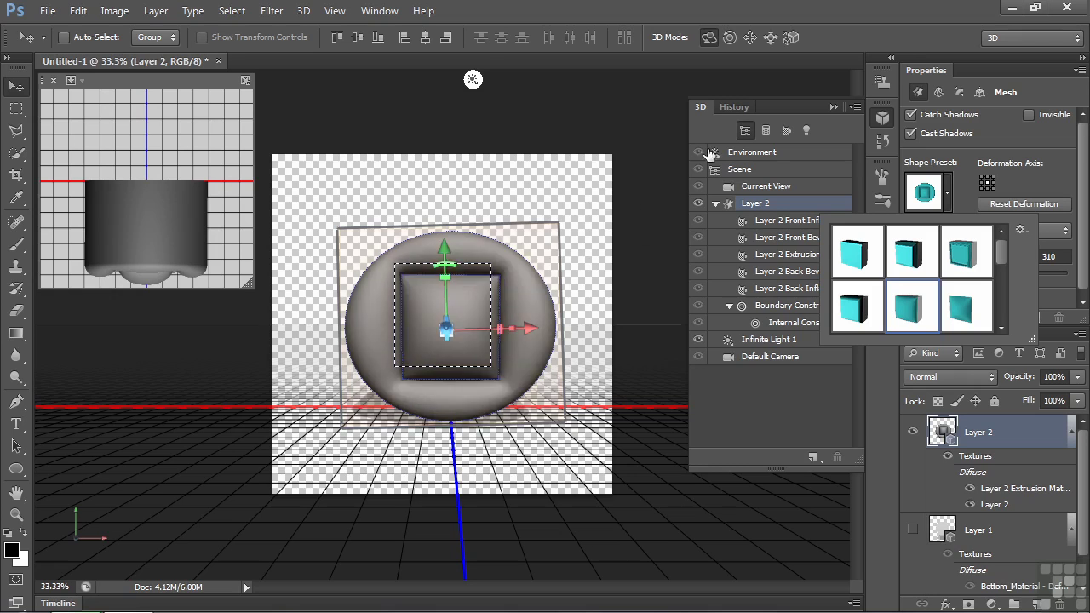
Step: Revert to the state just after the path extrusion and draw a fleur-de-lis custom shape path over the ellipse face
left_click(734, 107)
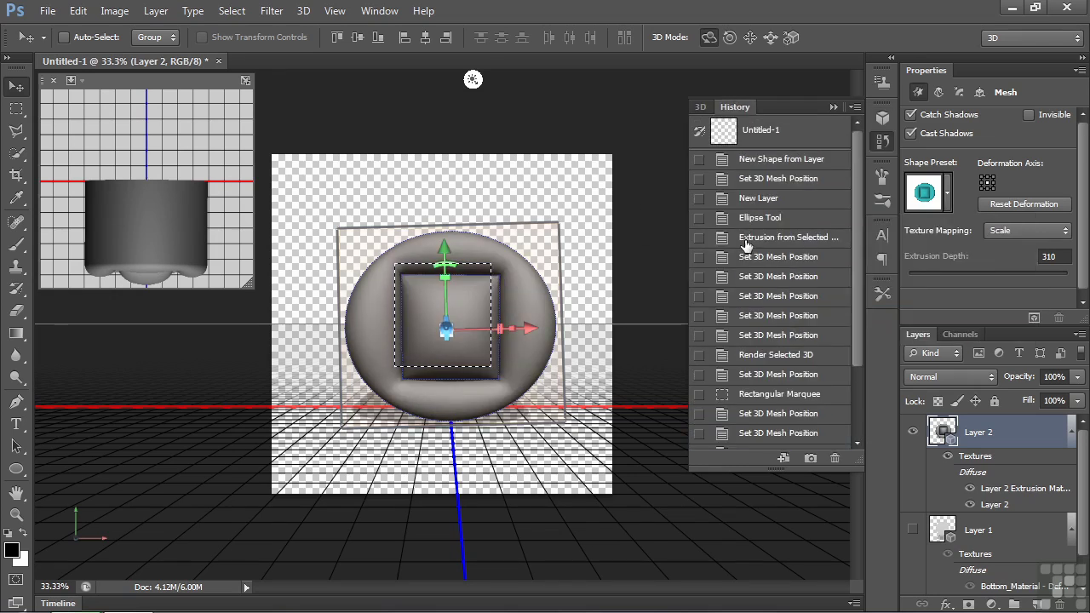
left_click(746, 240)
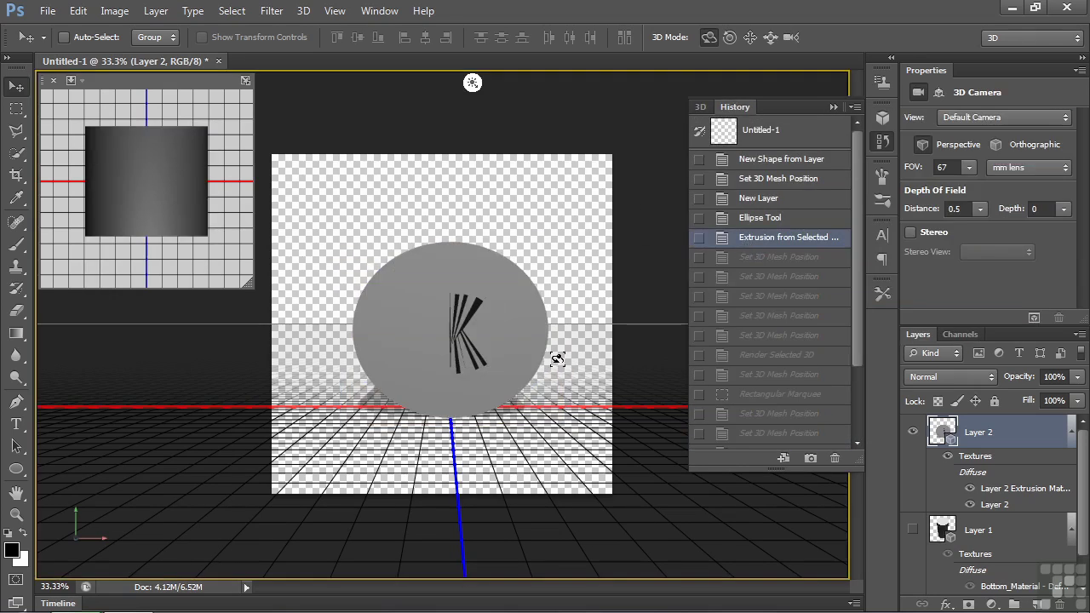
left_click(20, 475)
right_click(22, 483)
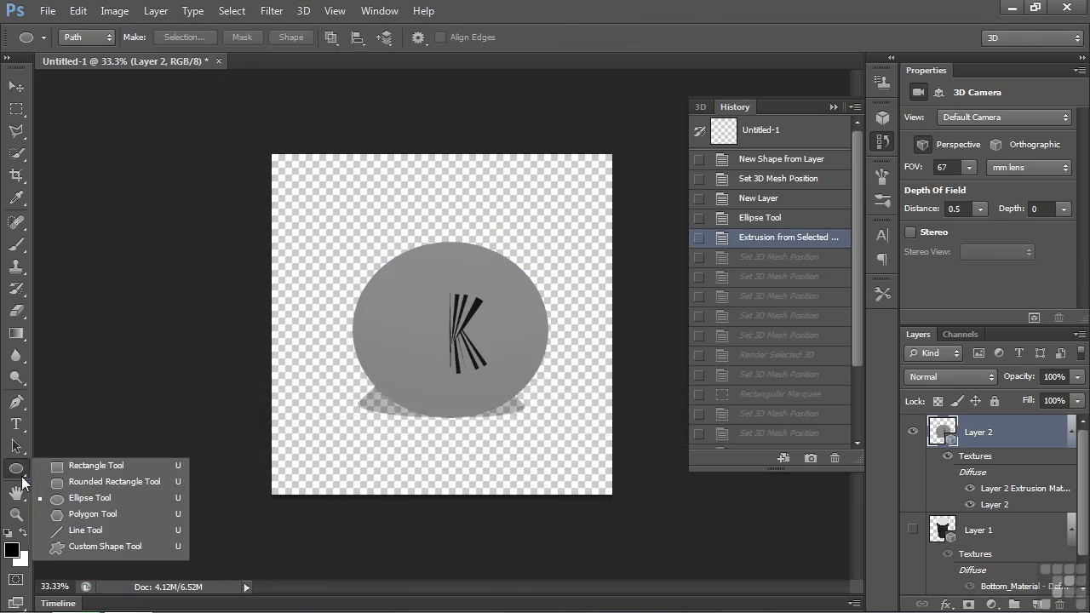
left_click(69, 547)
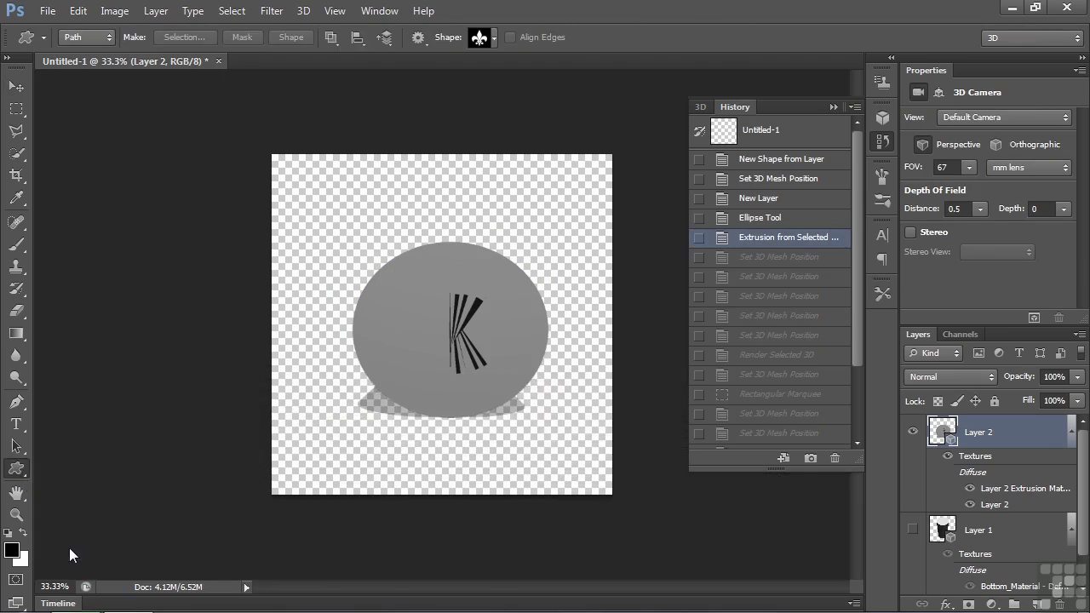
left_click(493, 38)
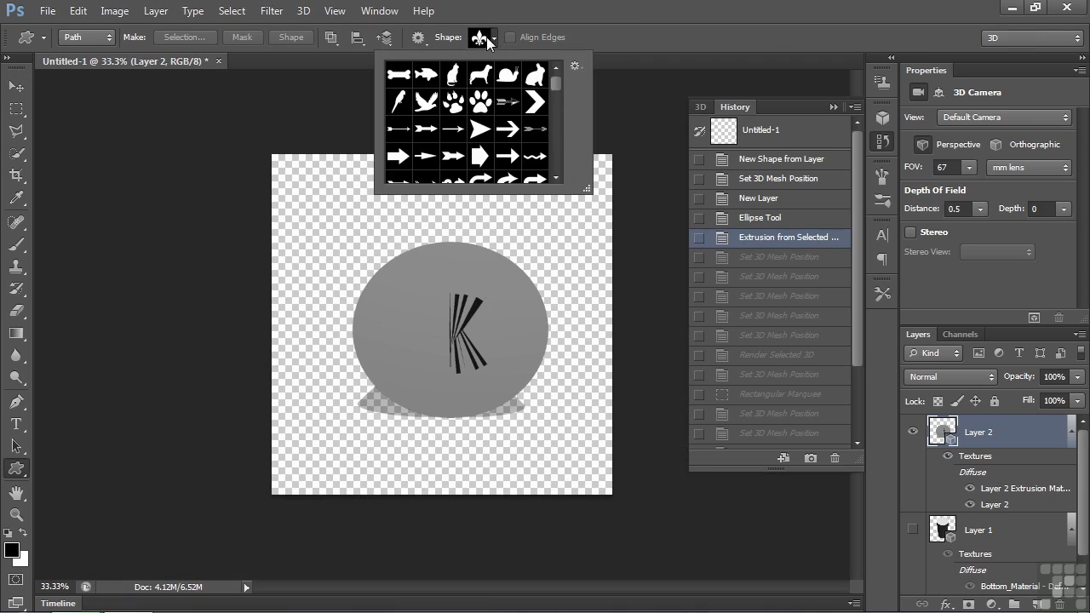
left_click(487, 40)
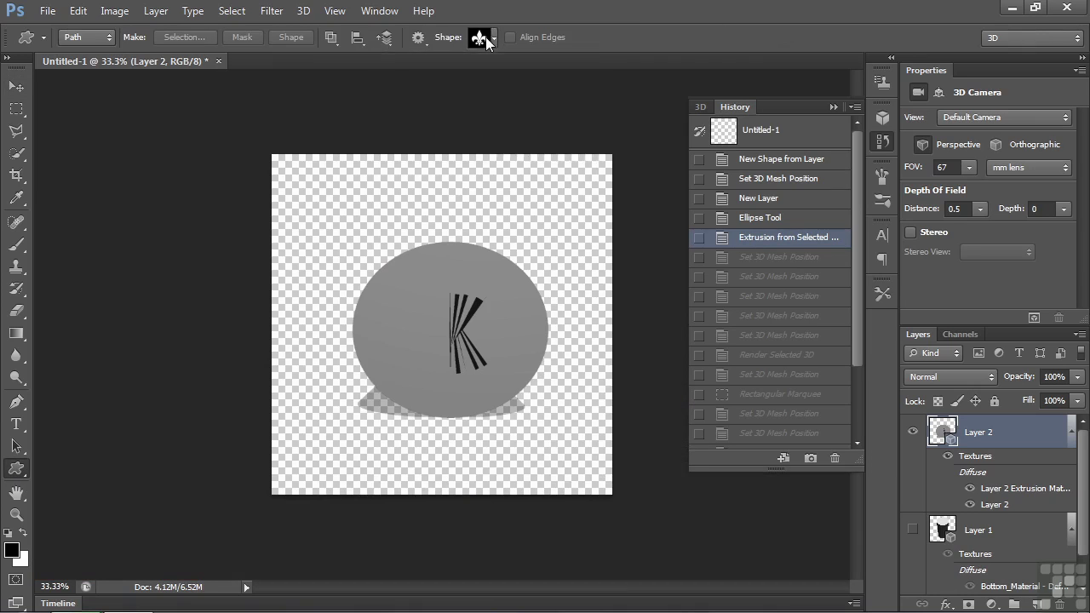
left_click_drag(398, 270, 531, 397)
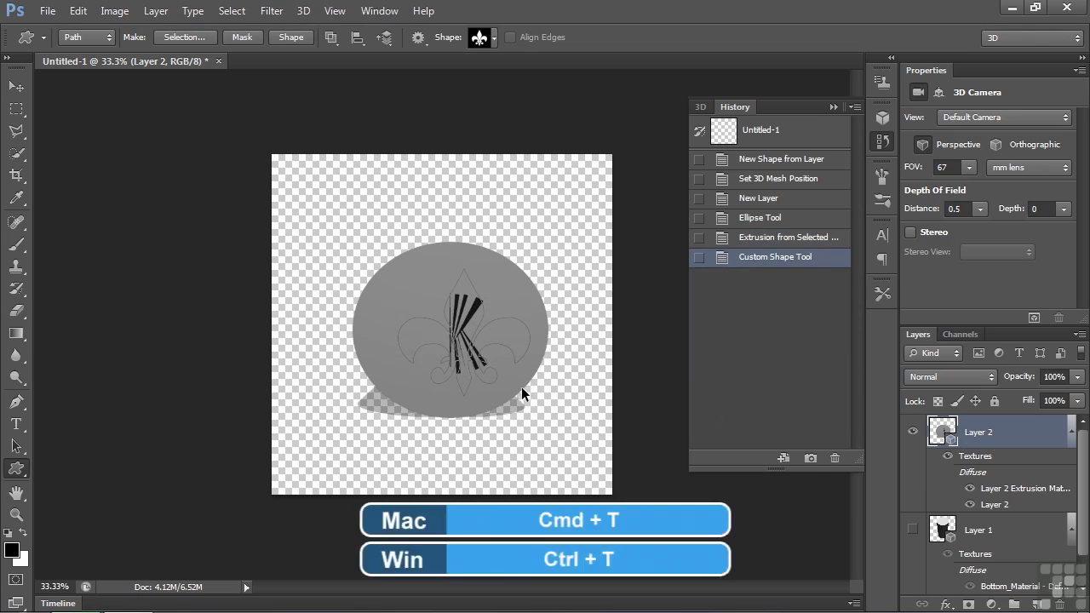
Step: Move the fleur-de-lis path to about X 620 px, Y 606 px so it sits centred on the ellipse face
key("ctrl+t")
left_click_drag(498, 337, 487, 331)
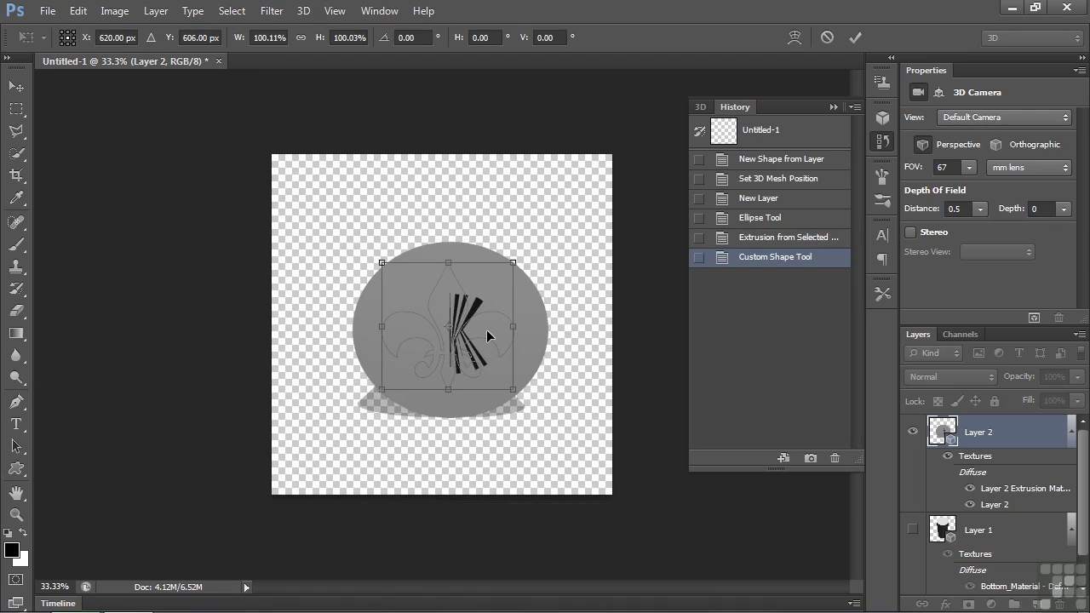
key("Return")
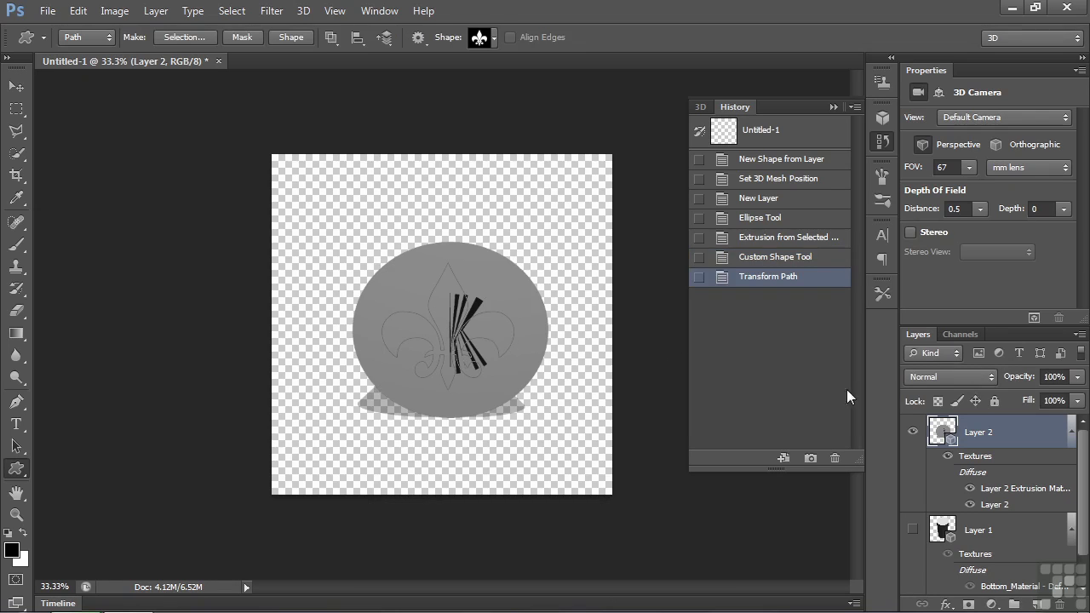
Step: Add a constraint to the Layer 2 extrusion from the selected fleur-de-lis path
left_click(303, 10)
mouse_move(341, 143)
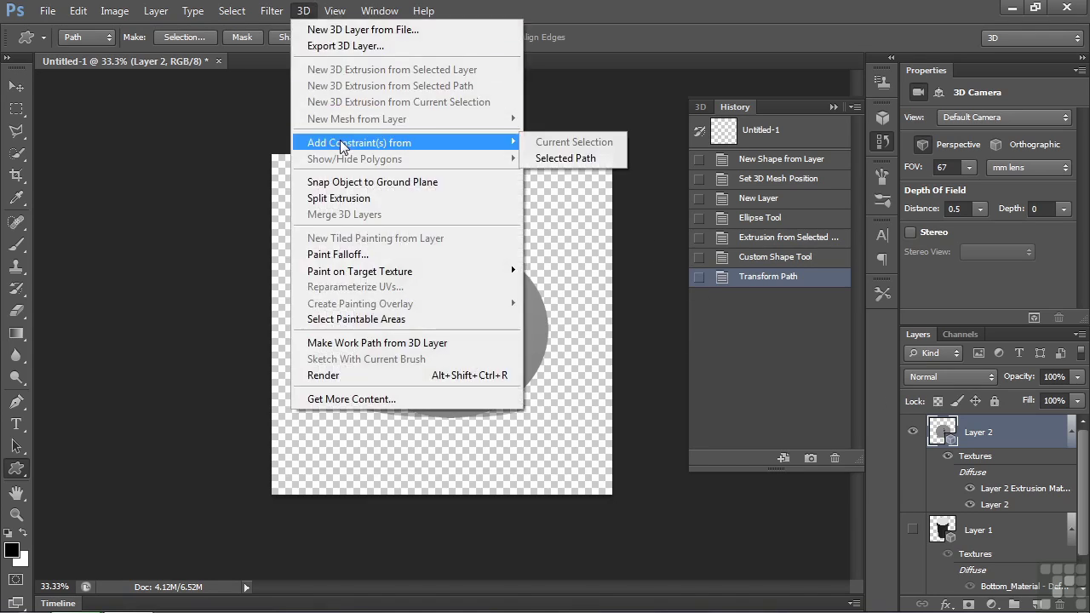
left_click(560, 158)
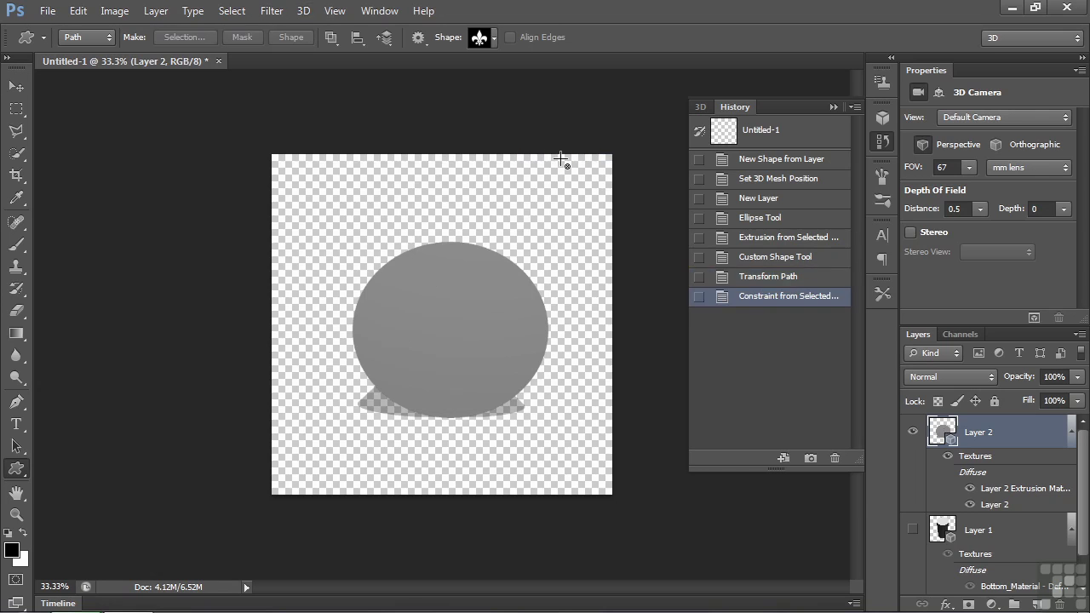
Step: Set the fleur-de-lis internal constraint's type to Hole and rotate the Layer 2 mesh slightly to view the cutout
left_click(700, 107)
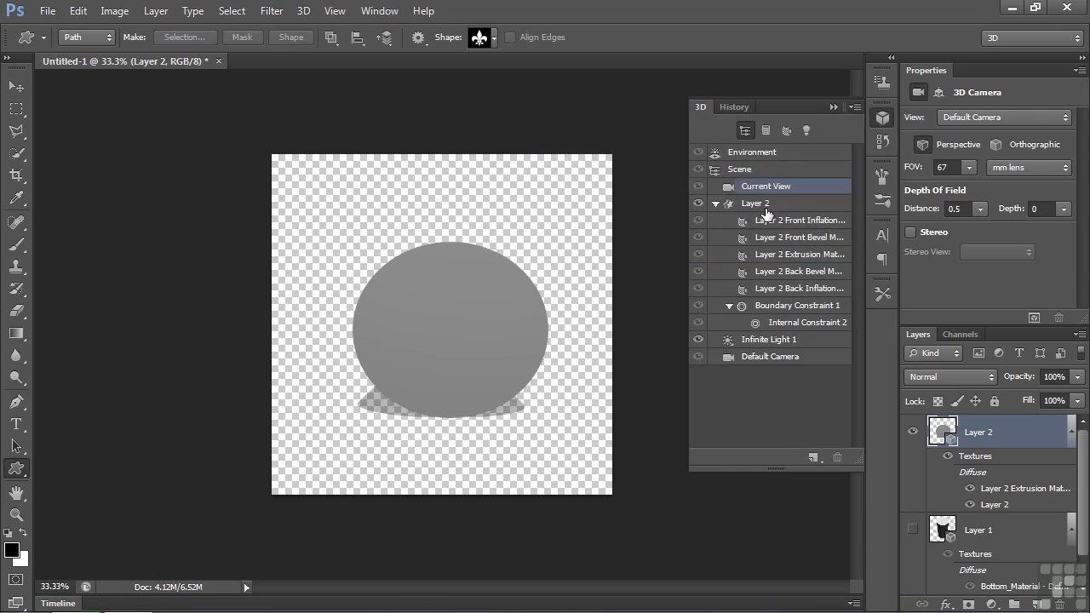
left_click(786, 326)
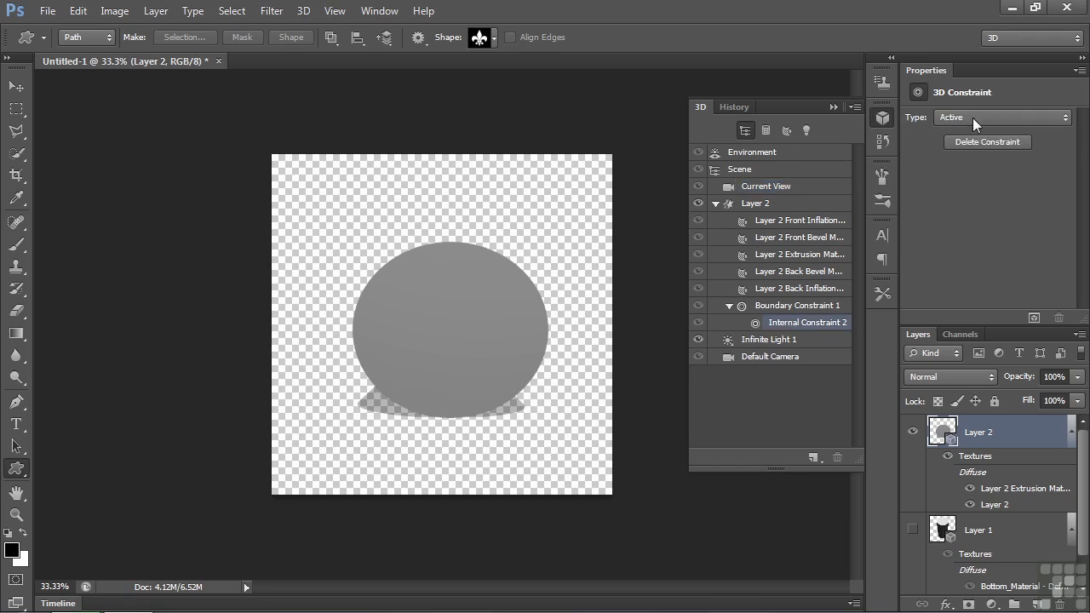
left_click(1060, 119)
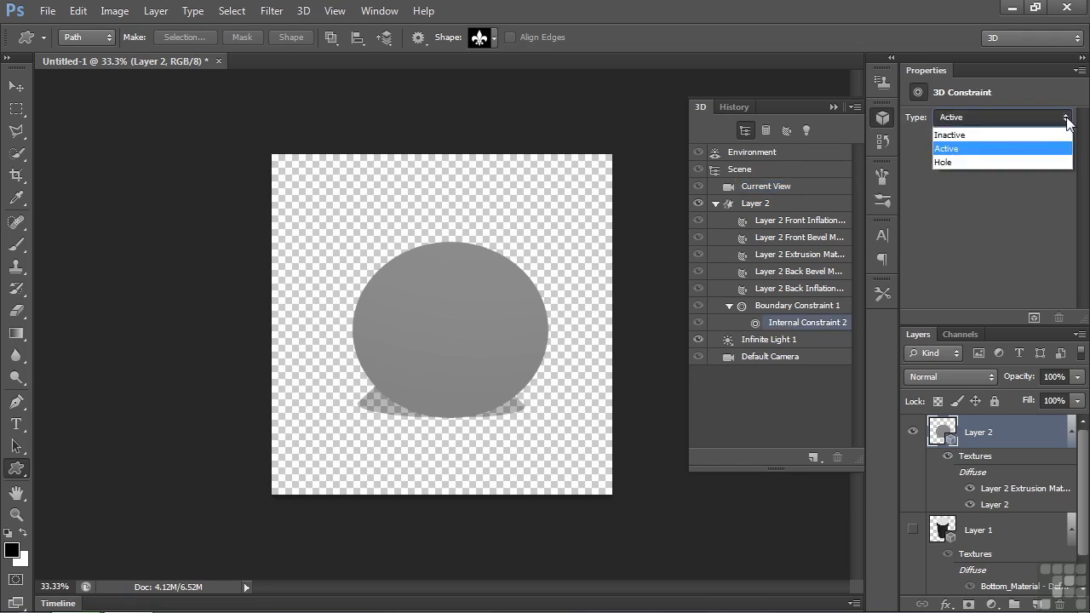
left_click(999, 159)
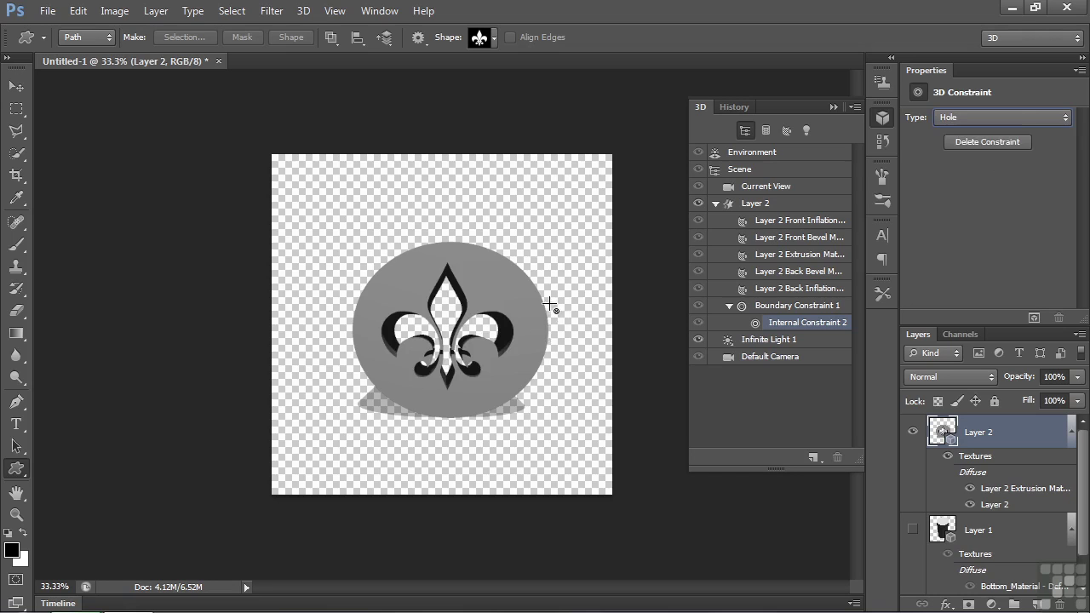
left_click(15, 86)
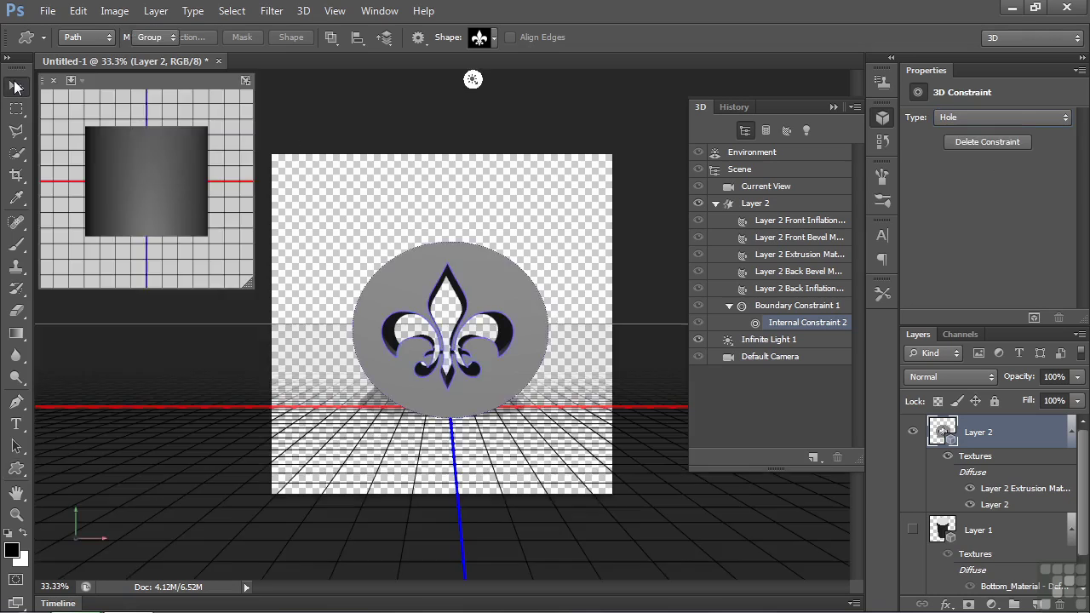
left_click(488, 277)
mouse_move(582, 276)
left_mouse_down()
mouse_move(571, 298)
mouse_move(596, 281)
mouse_move(604, 253)
mouse_move(608, 287)
mouse_move(584, 272)
left_mouse_up()
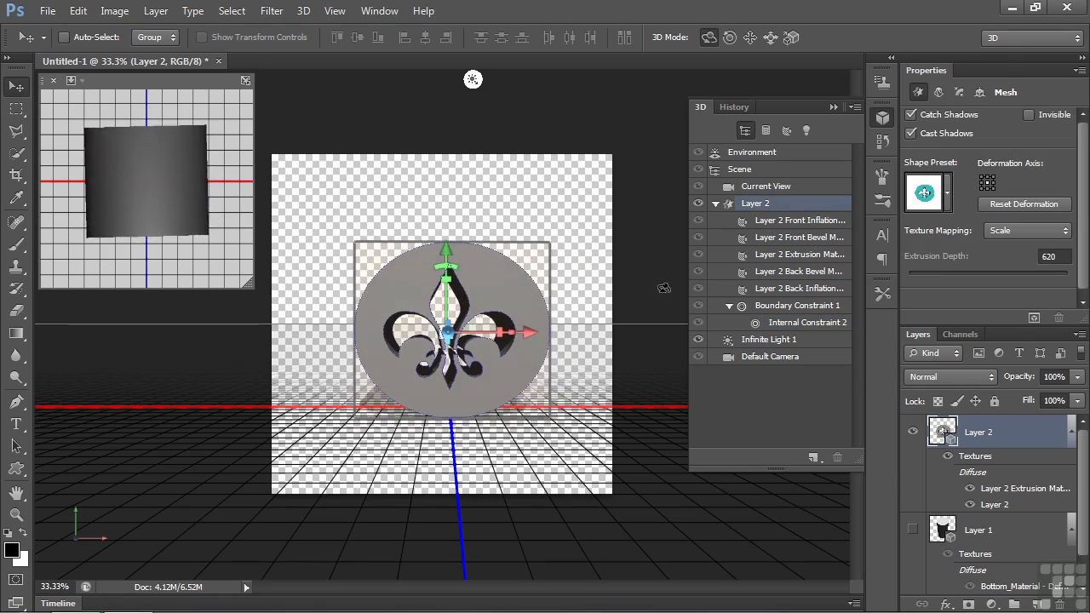
Step: Set the fleur-de-lis internal constraint to Active and apply the rounded, inflated shape preset to the Layer 2 mesh
left_click(785, 323)
left_click(1063, 117)
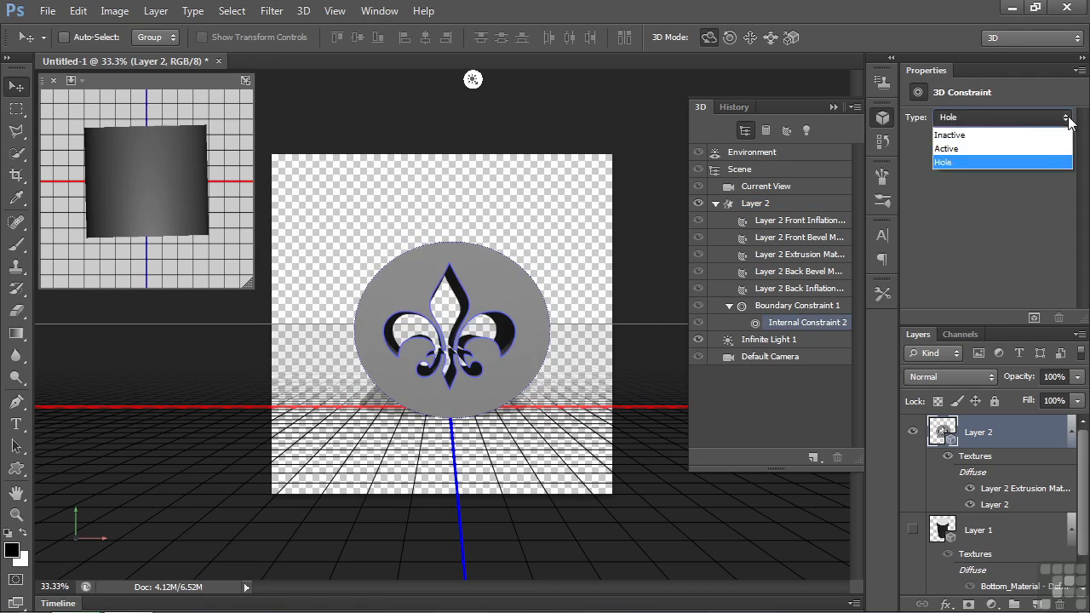
left_click(994, 148)
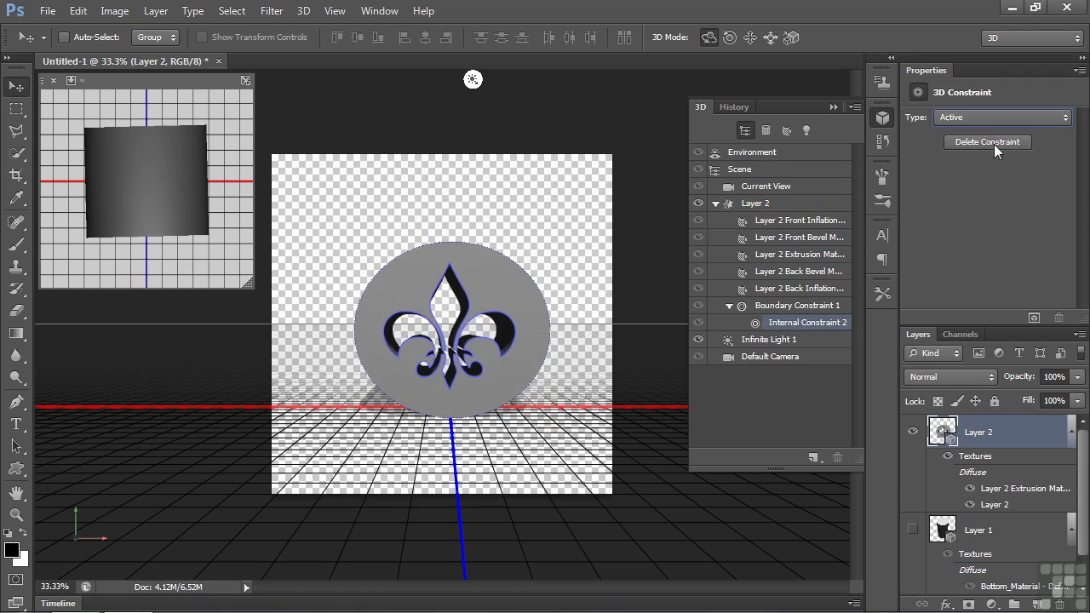
left_click(750, 205)
left_click(946, 193)
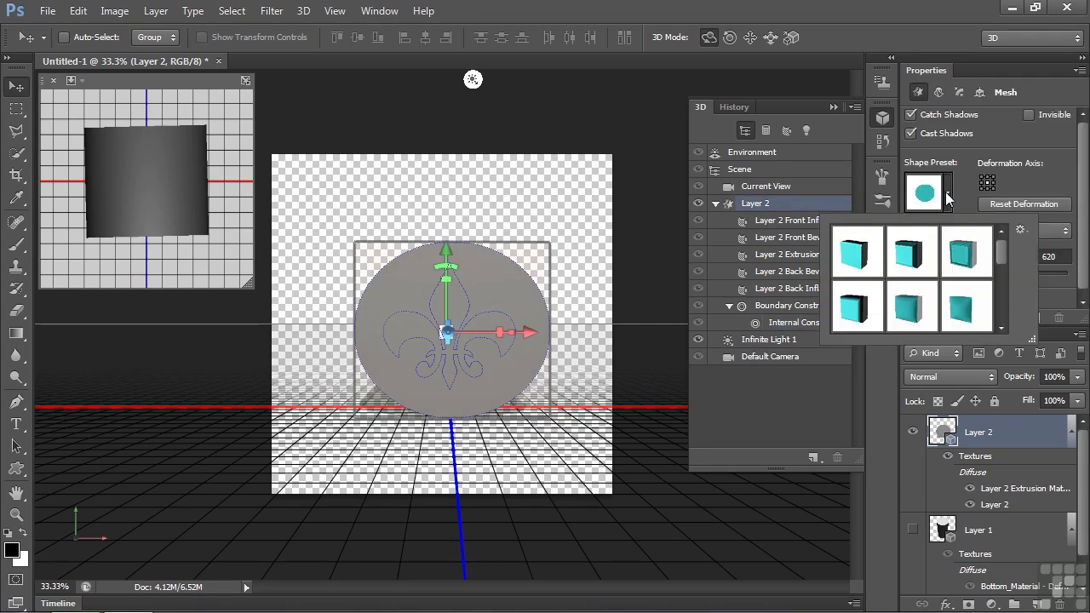
left_click(911, 294)
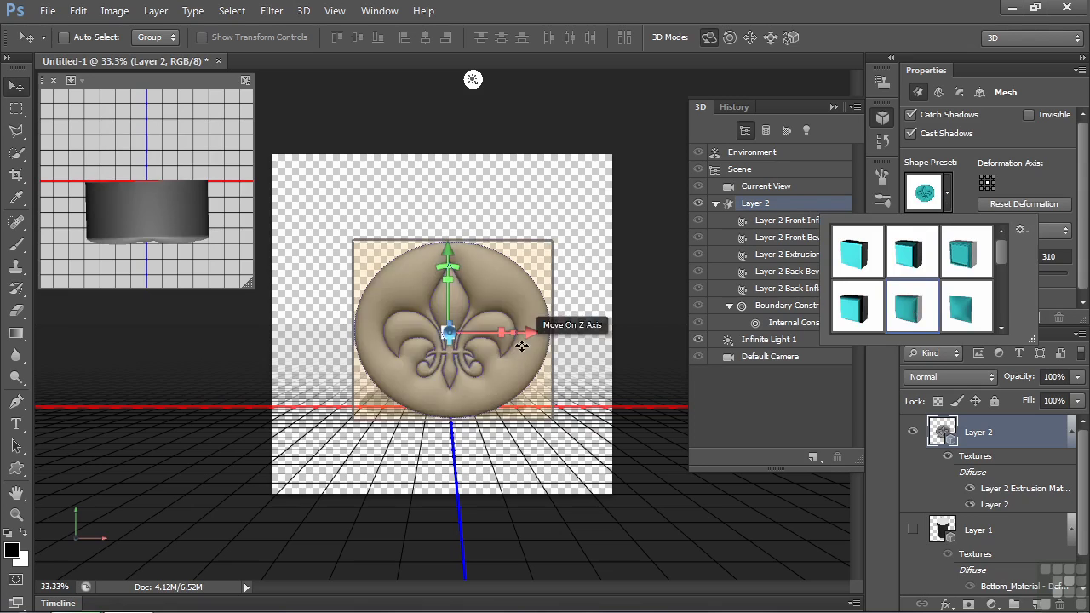
Step: Try the bevelled and flat shape presets on the Layer 2 mesh, then reapply the rounded, inflated preset
left_click(915, 259)
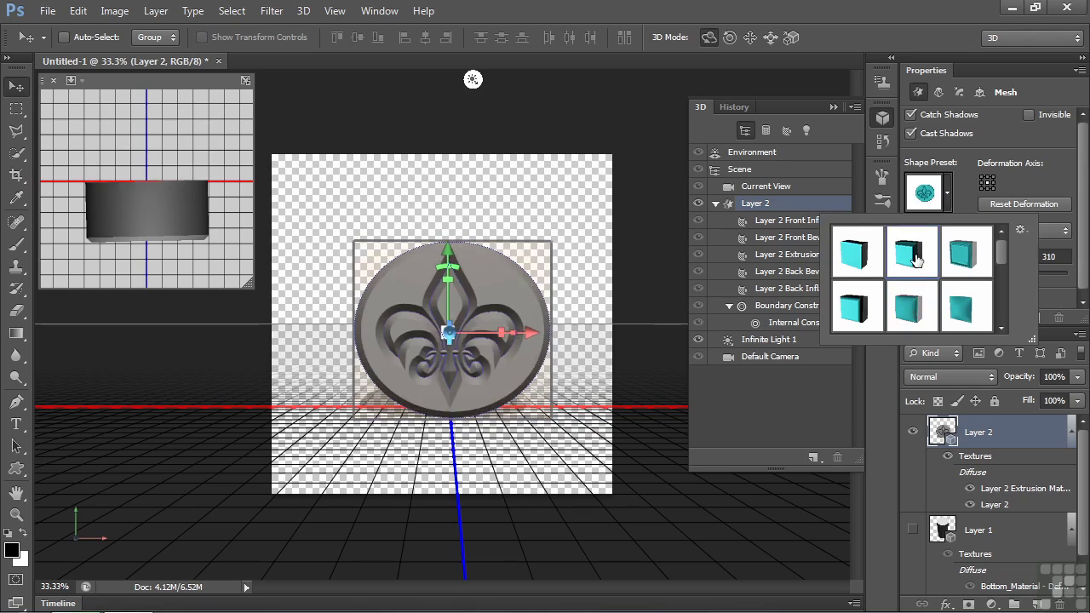
left_click(855, 313)
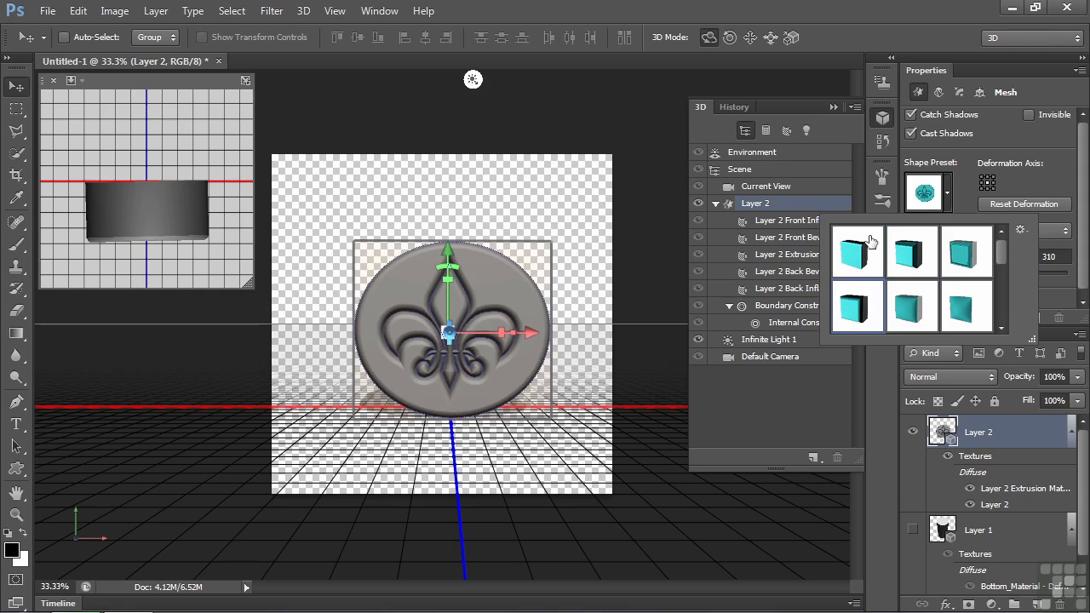
left_click(852, 257)
left_click(909, 258)
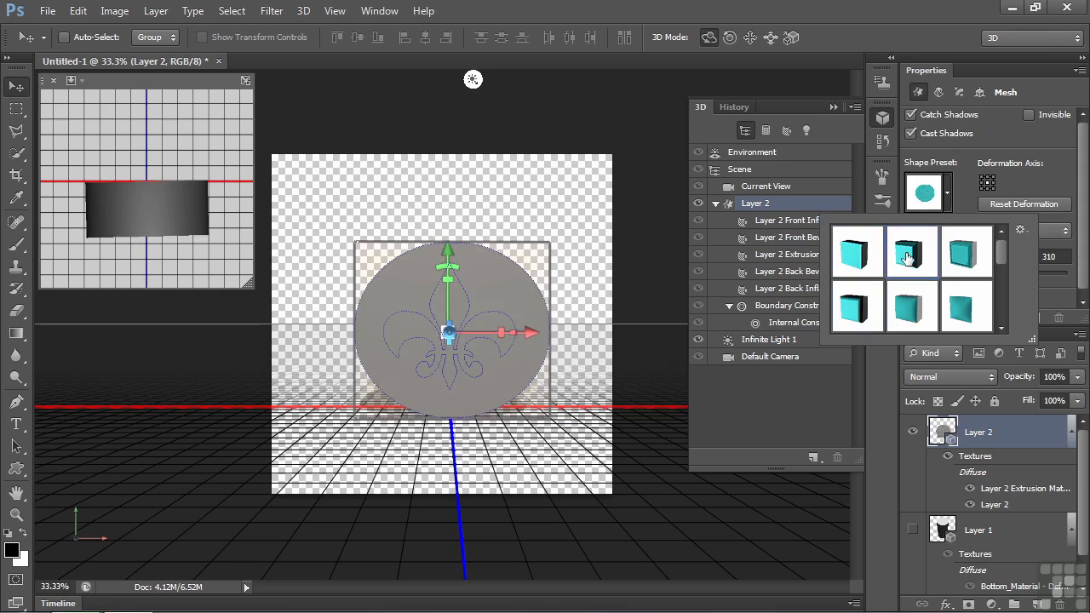
left_click(973, 258)
left_click(909, 311)
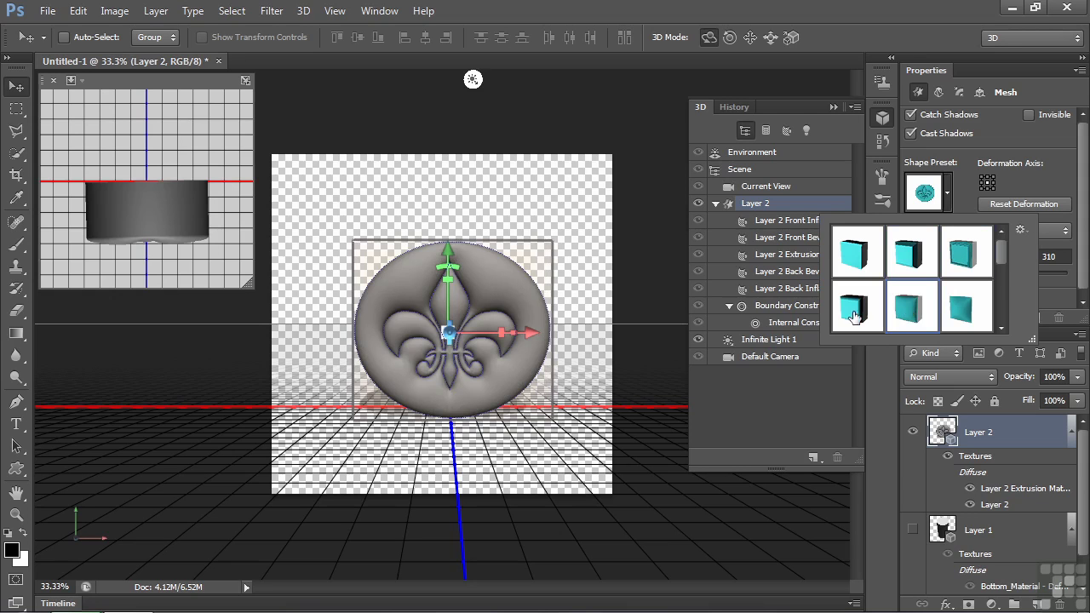
Step: Revert the document to the history state just after the ellipse was extruded from the selected path
left_click_drag(1001, 259, 1000, 272)
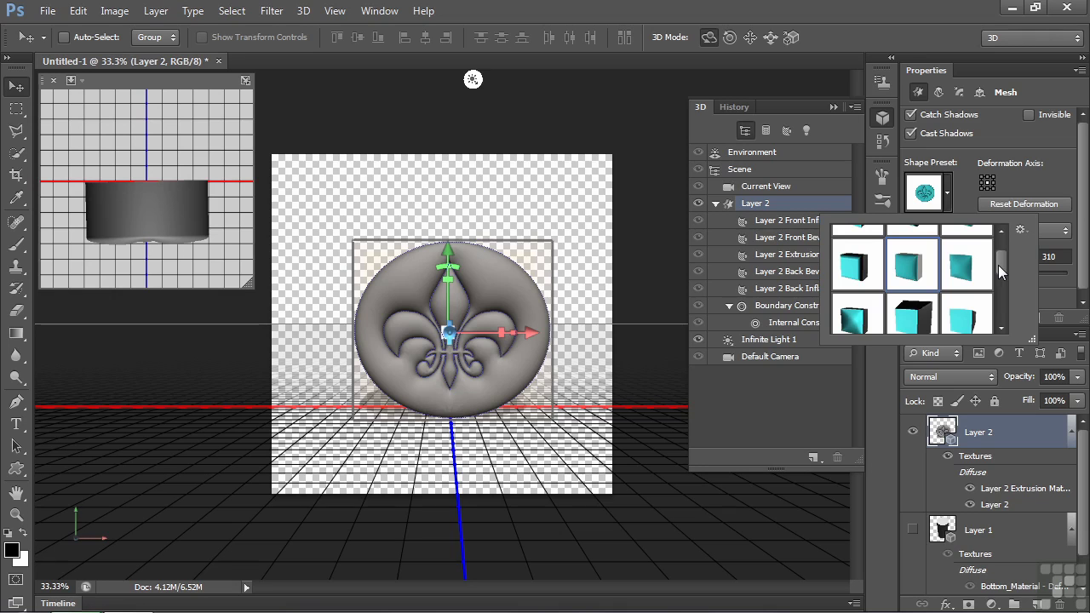
left_click(734, 106)
scroll(858, 244, "up", 2)
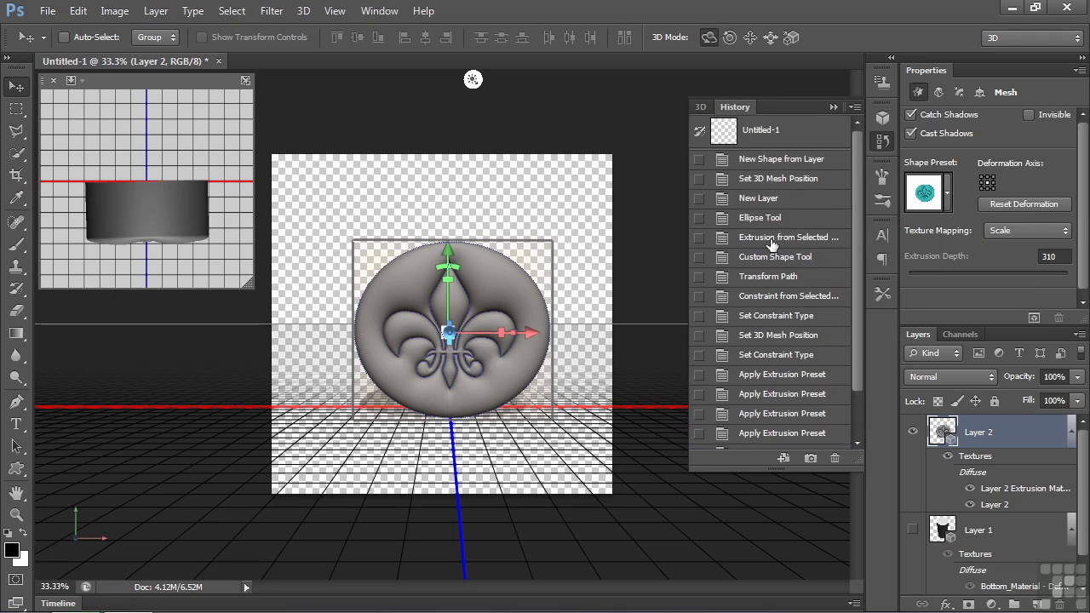
left_click(779, 238)
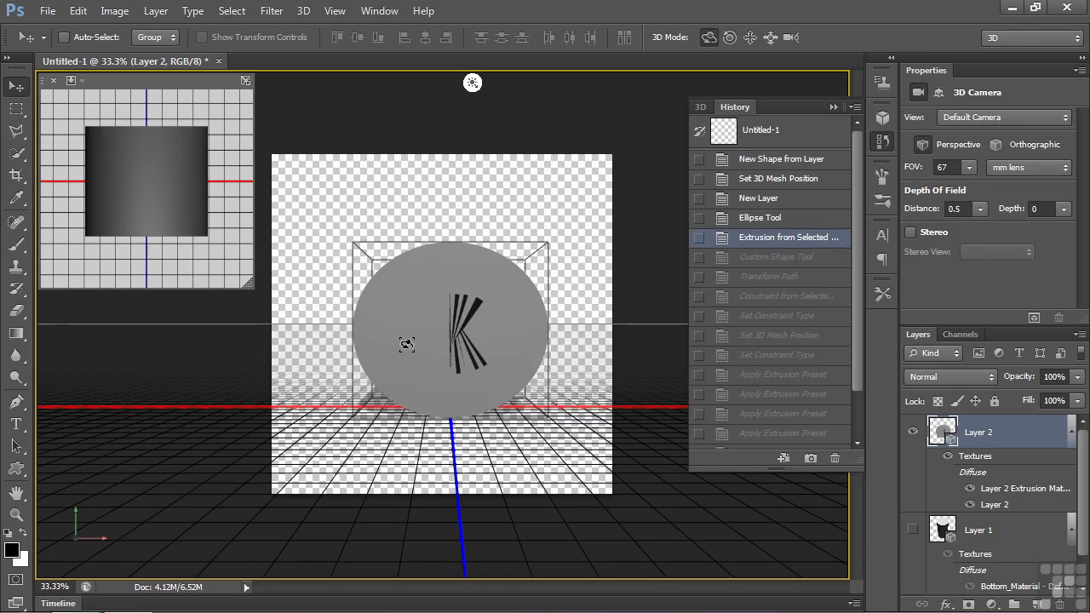
Step: Apply the U-shaped bend shape preset to the Layer 2 mesh, then move it toward the canvas centre and farther back in depth
left_click(406, 344)
left_click(700, 106)
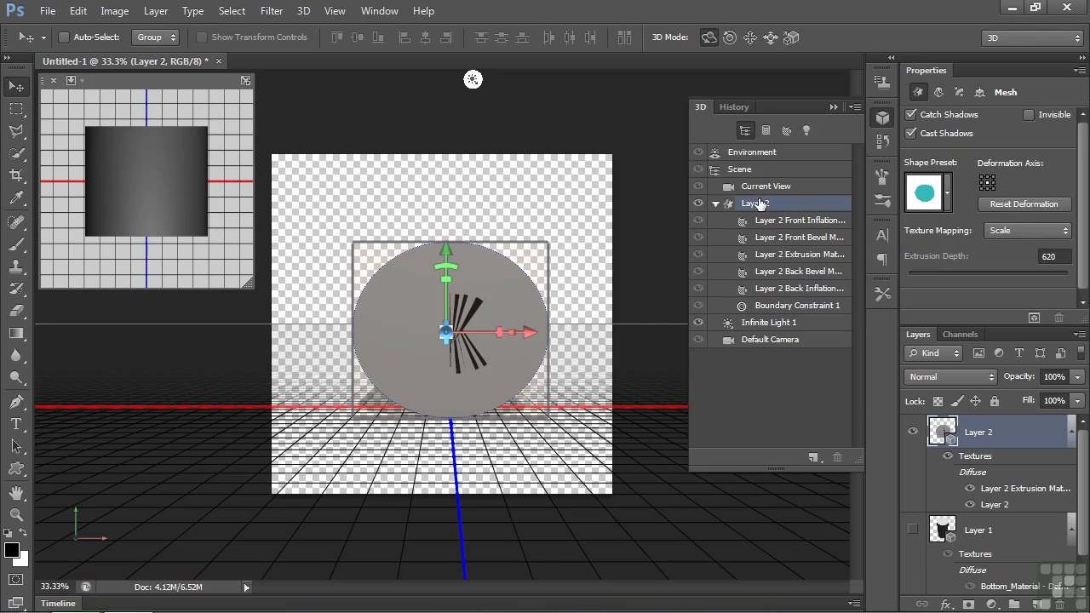
left_click(946, 198)
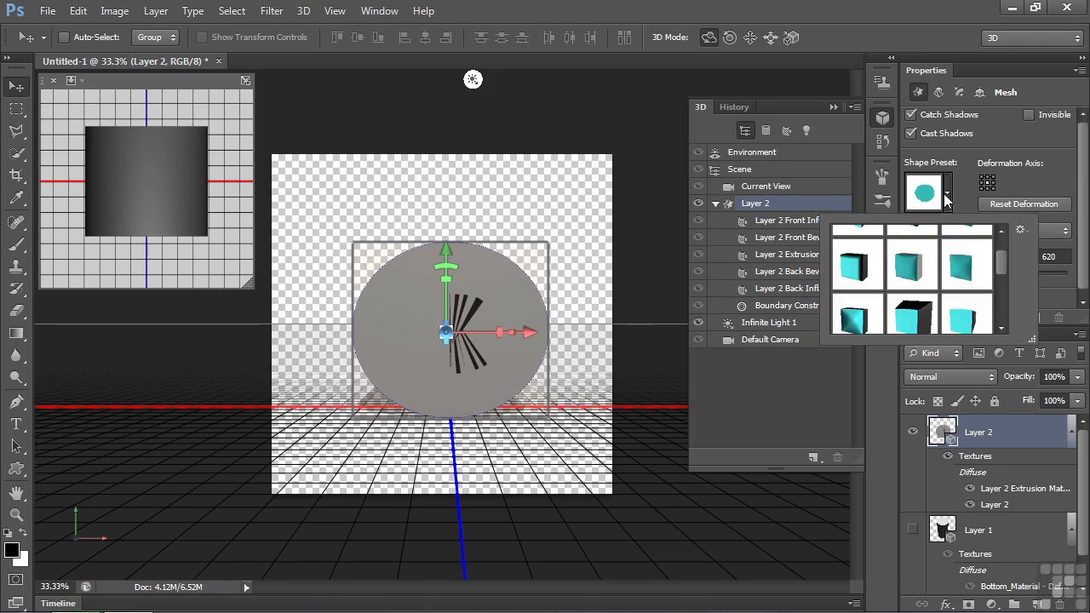
left_click_drag(1007, 254, 1005, 294)
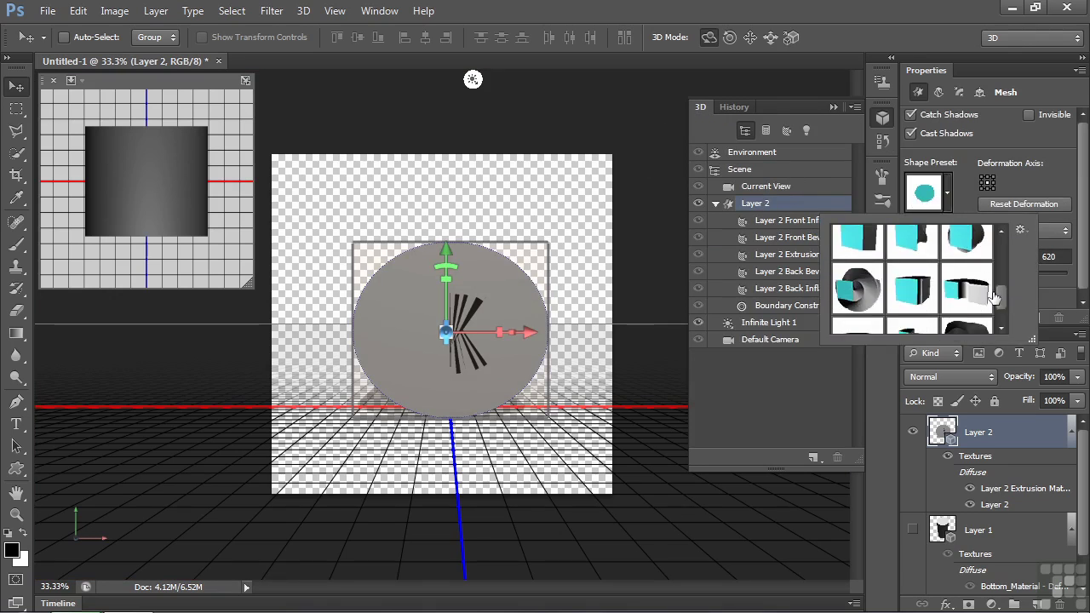
left_click(975, 294)
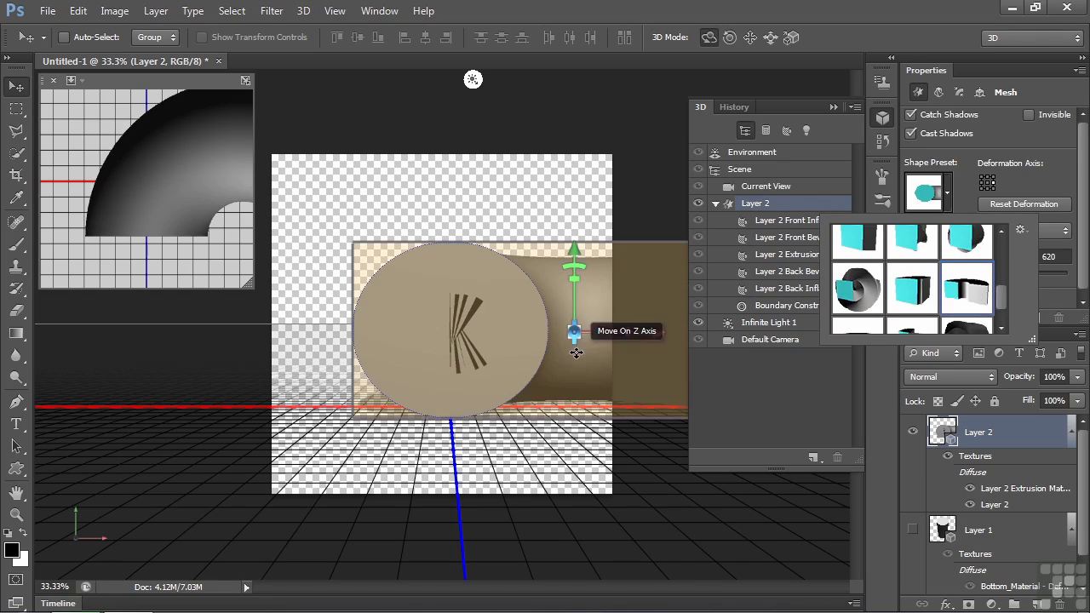
left_click_drag(663, 332, 551, 332)
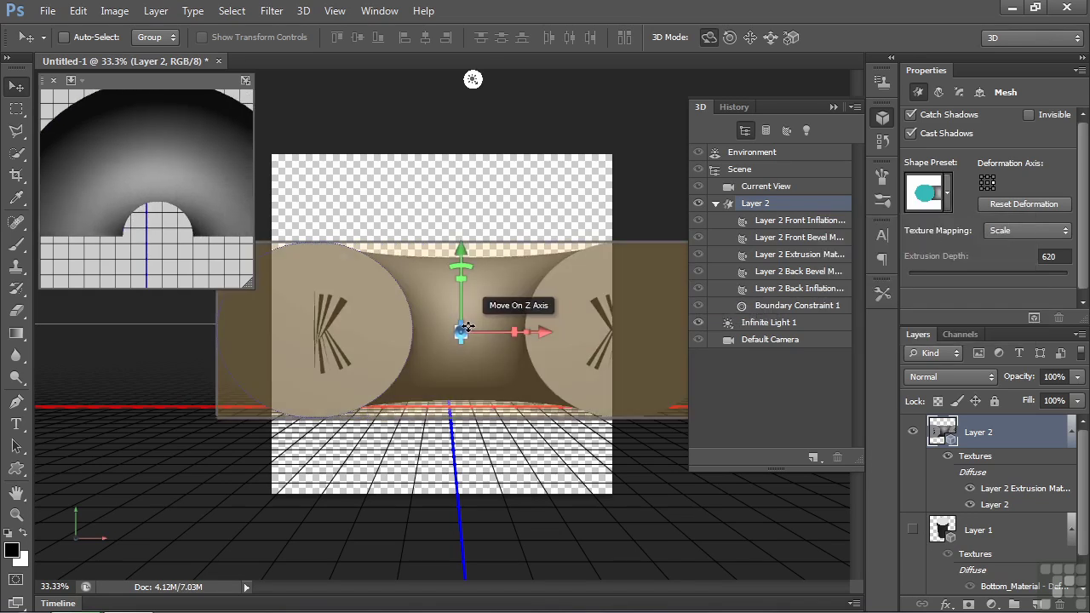
left_click_drag(470, 327, 472, 395)
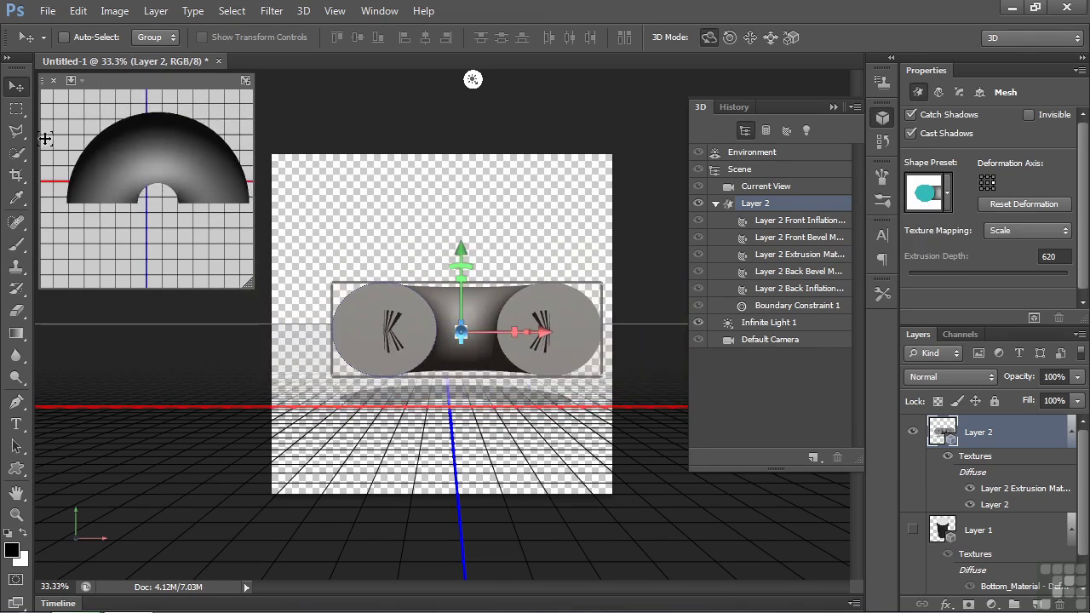
Step: Try to add a constraint from a rectangular selection across the bent tube's middle and parts of both end faces, then deselect
left_click(16, 108)
left_click_drag(446, 332, 535, 351)
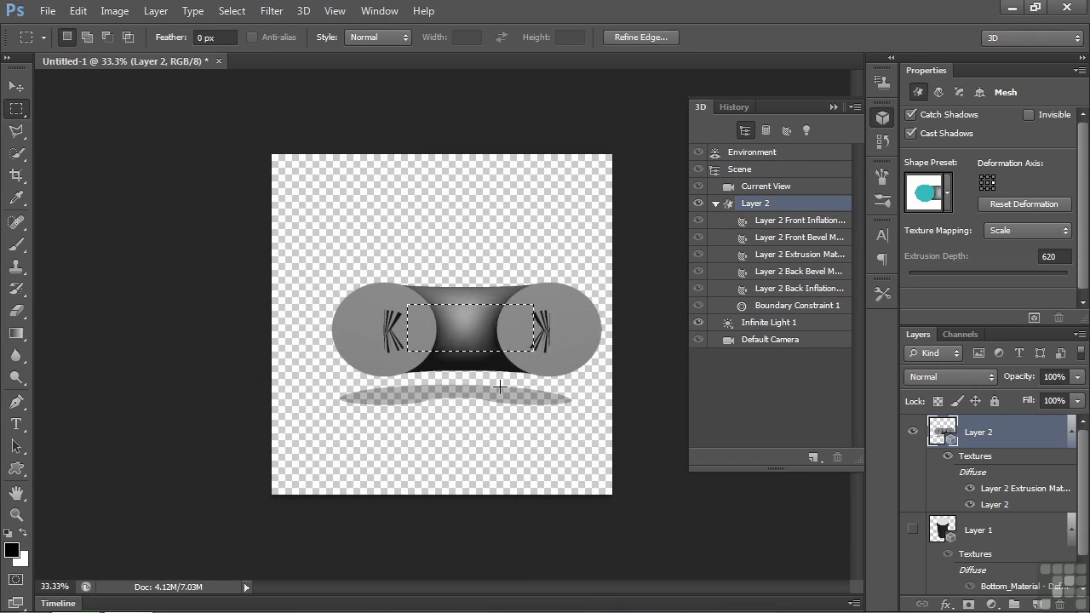
left_click(301, 11)
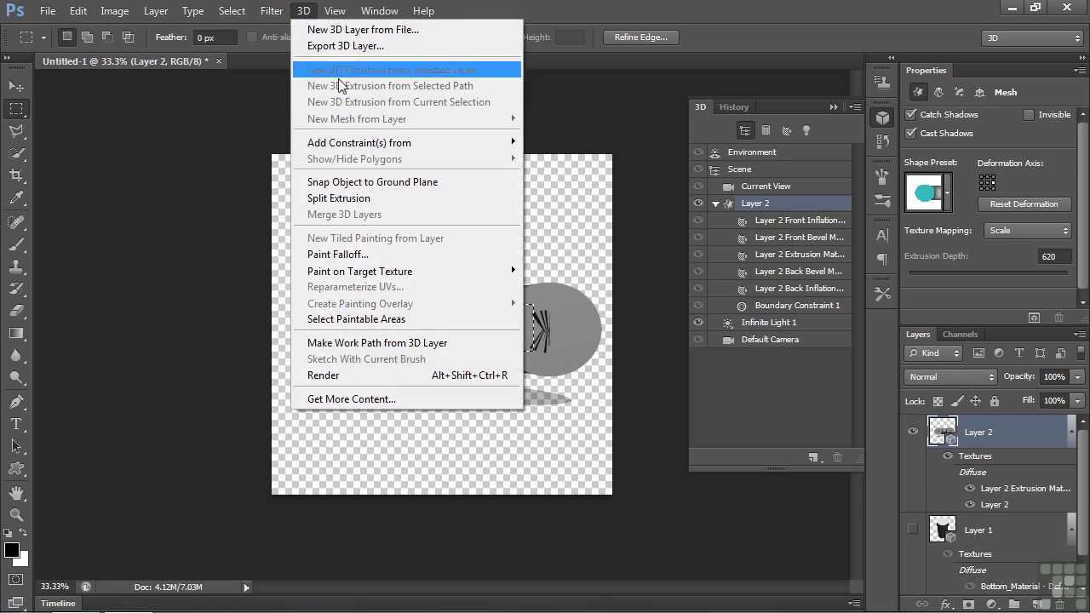
mouse_move(359, 146)
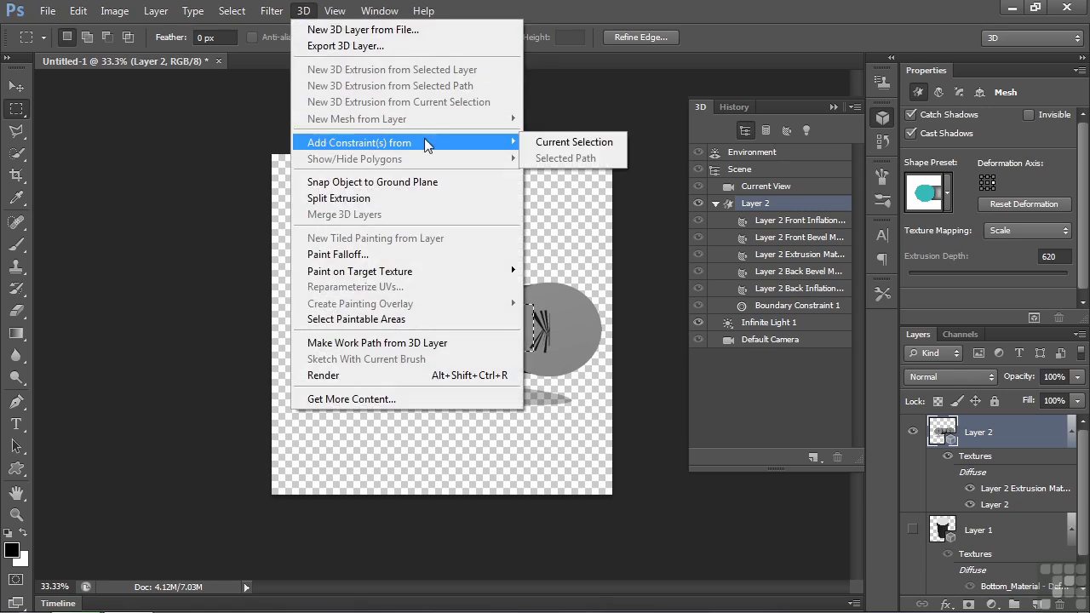
left_click(567, 145)
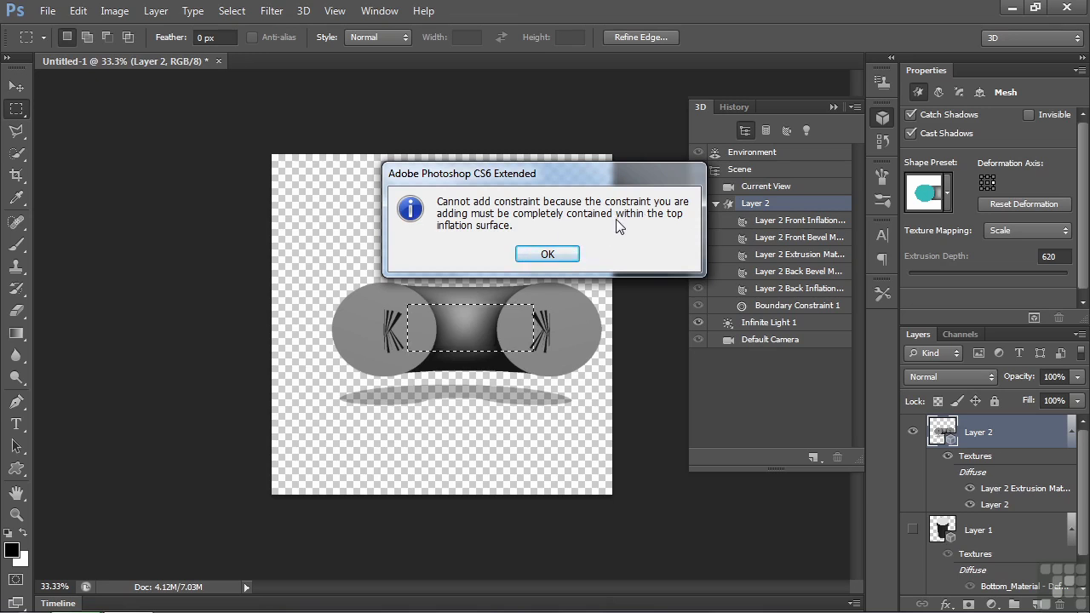
left_click(545, 255)
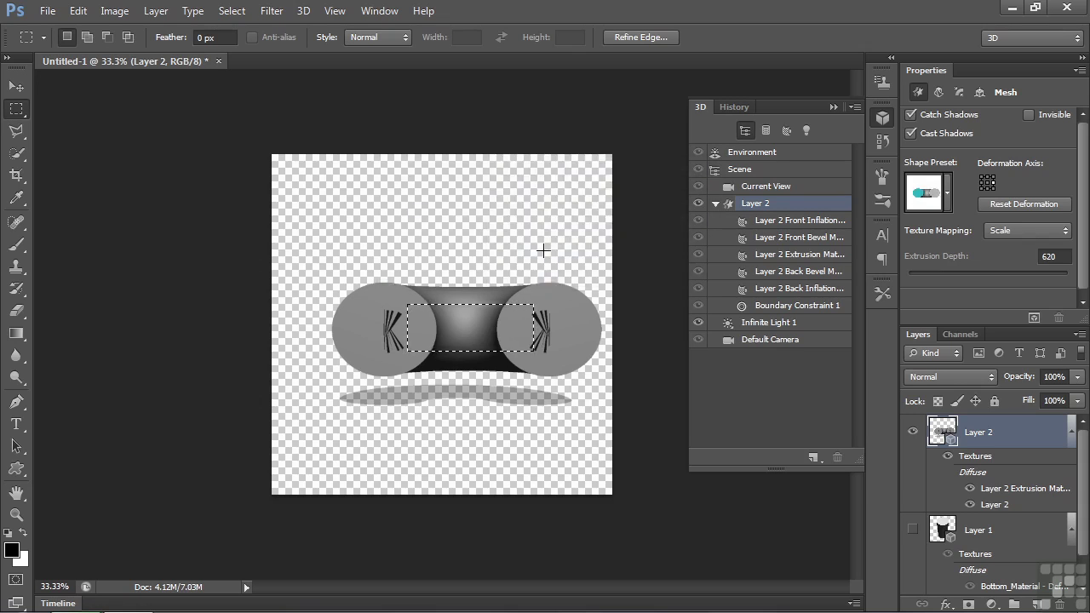
key("ctrl+d")
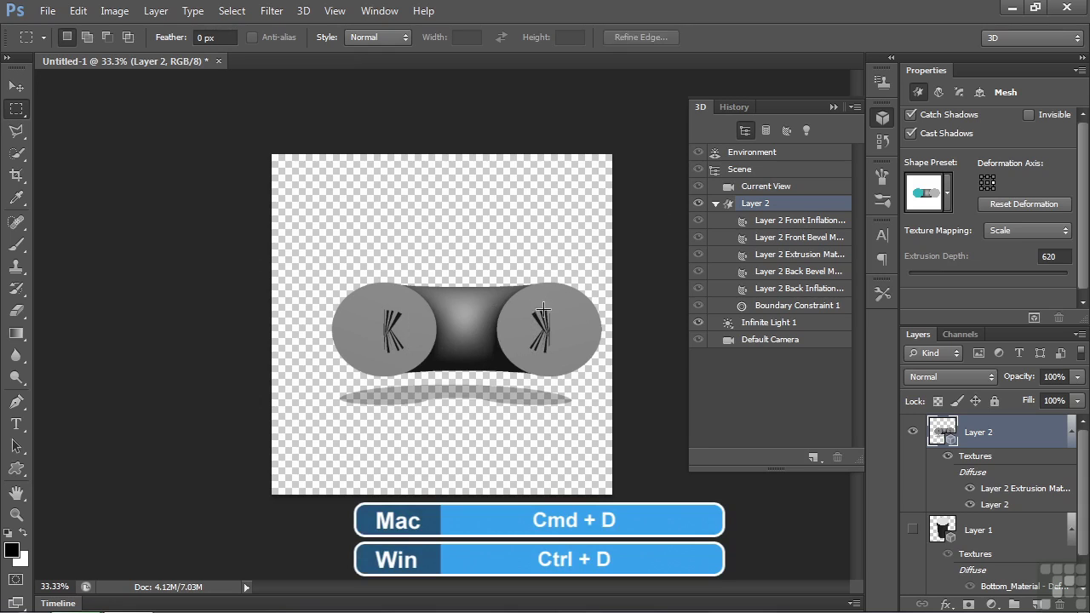
Step: Try to add a constraint from a rectangular selection inside the bent tube's right end face, then clear the selection
left_click_drag(523, 307, 580, 358)
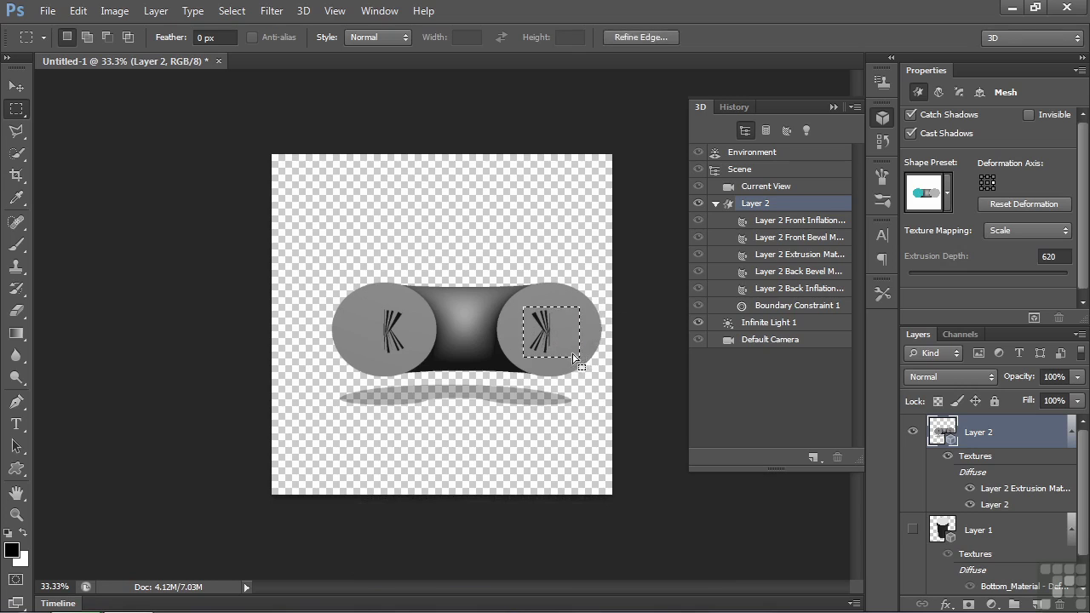
left_click(303, 10)
mouse_move(343, 143)
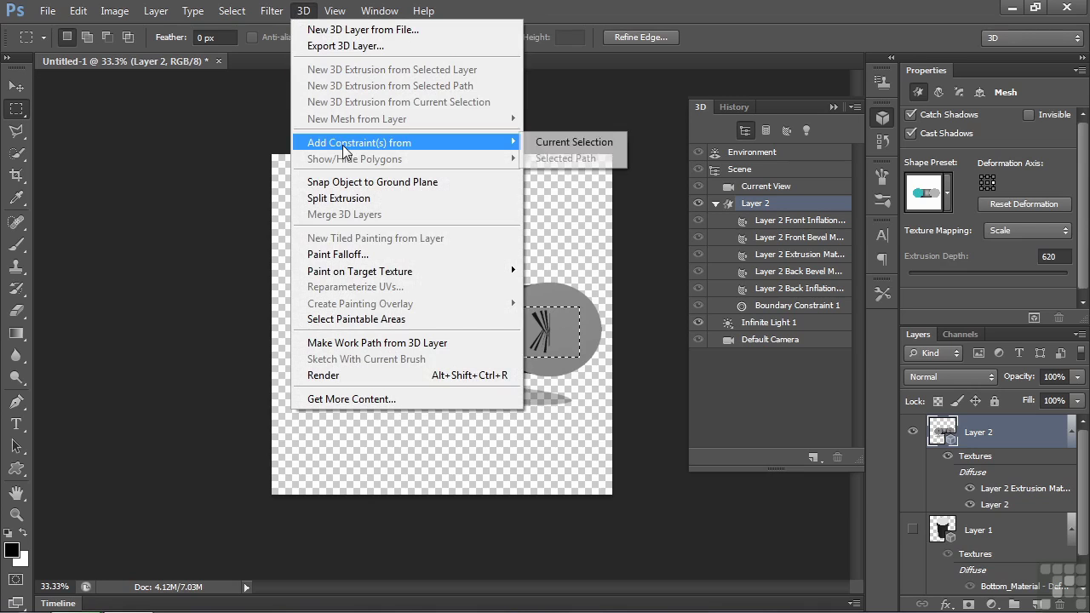
left_click(582, 143)
left_click(555, 252)
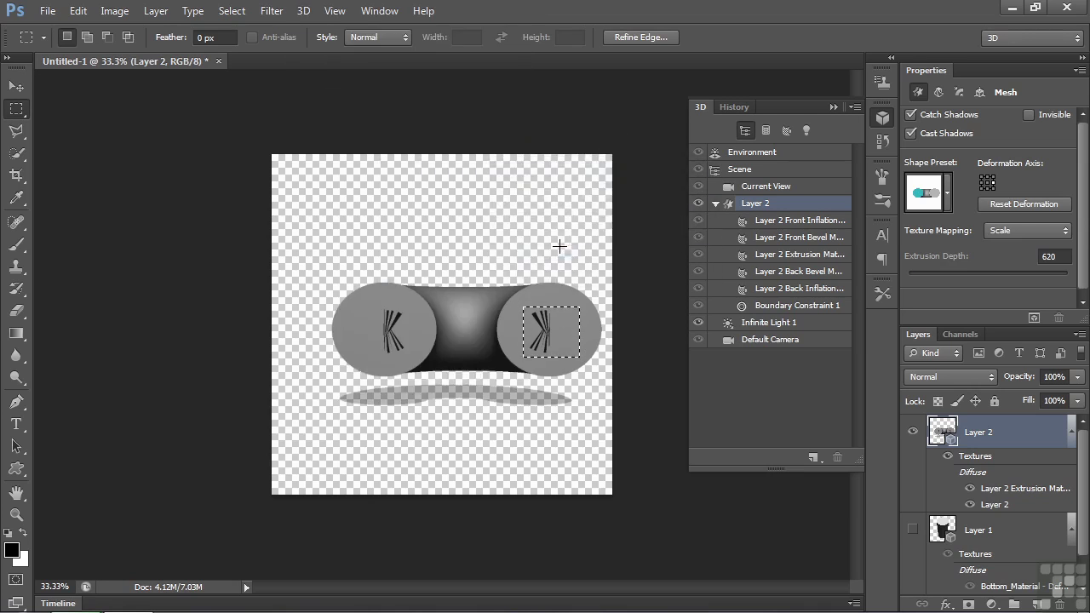
left_click(564, 257)
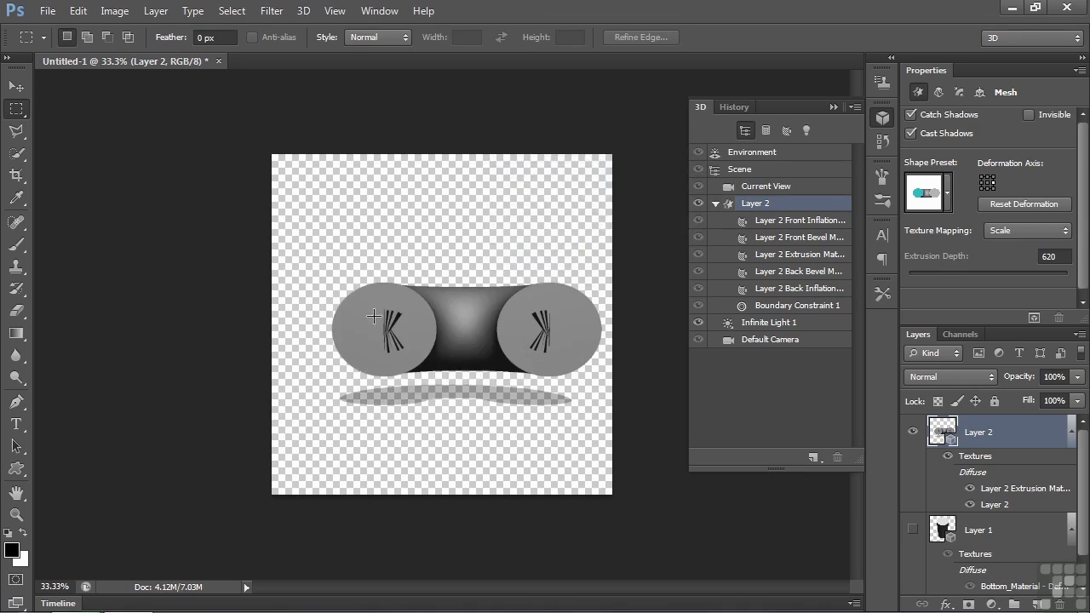
Step: Add a constraint to the Layer 2 mesh from a rectangular selection inside the bent tube's left end face
left_click_drag(354, 304, 413, 358)
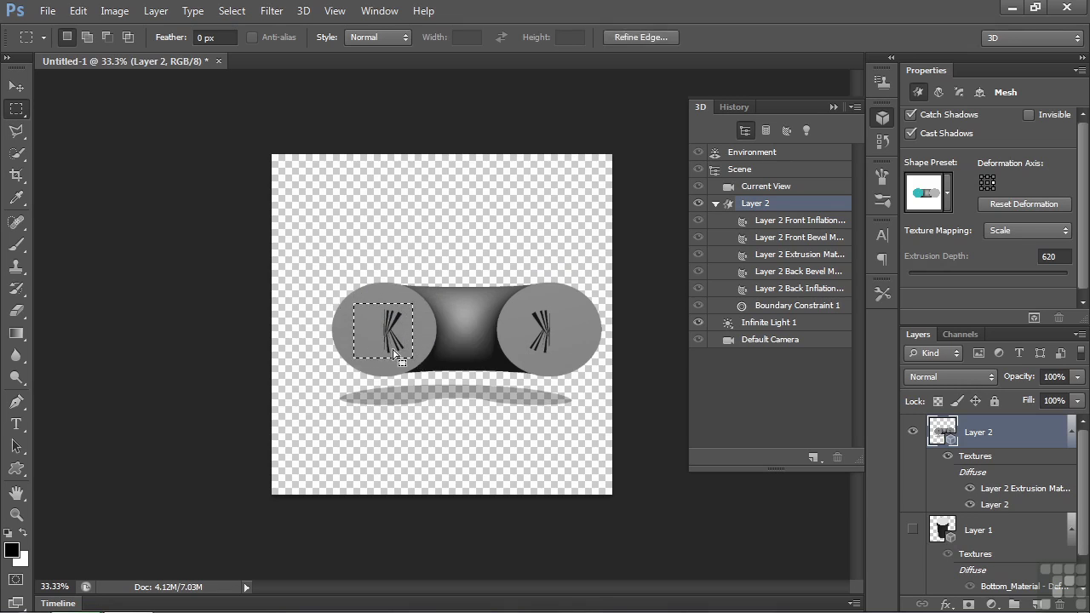
left_click(304, 15)
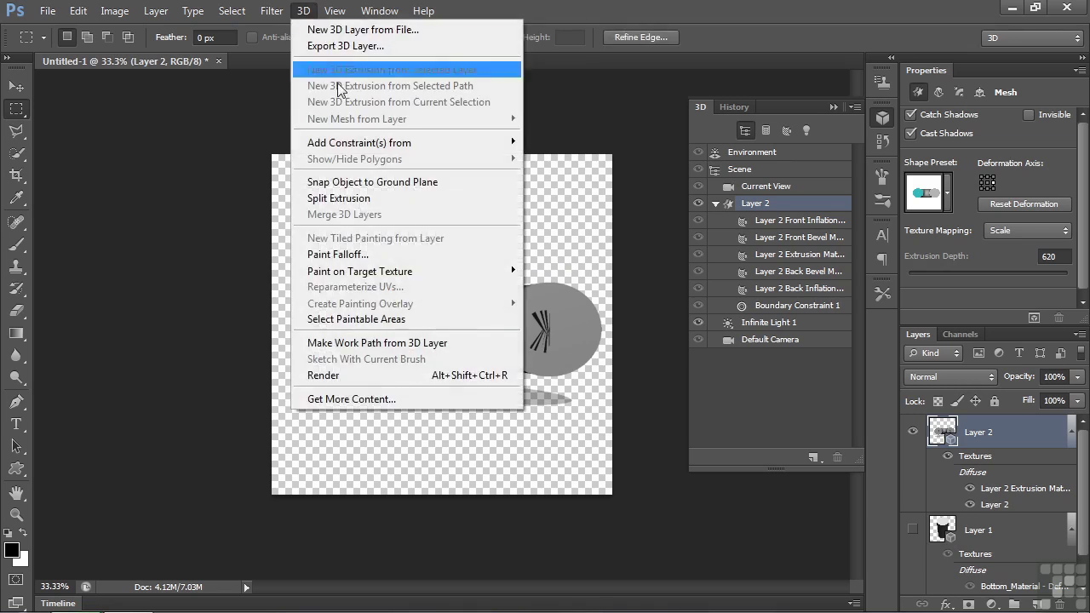
mouse_move(448, 145)
left_click(547, 145)
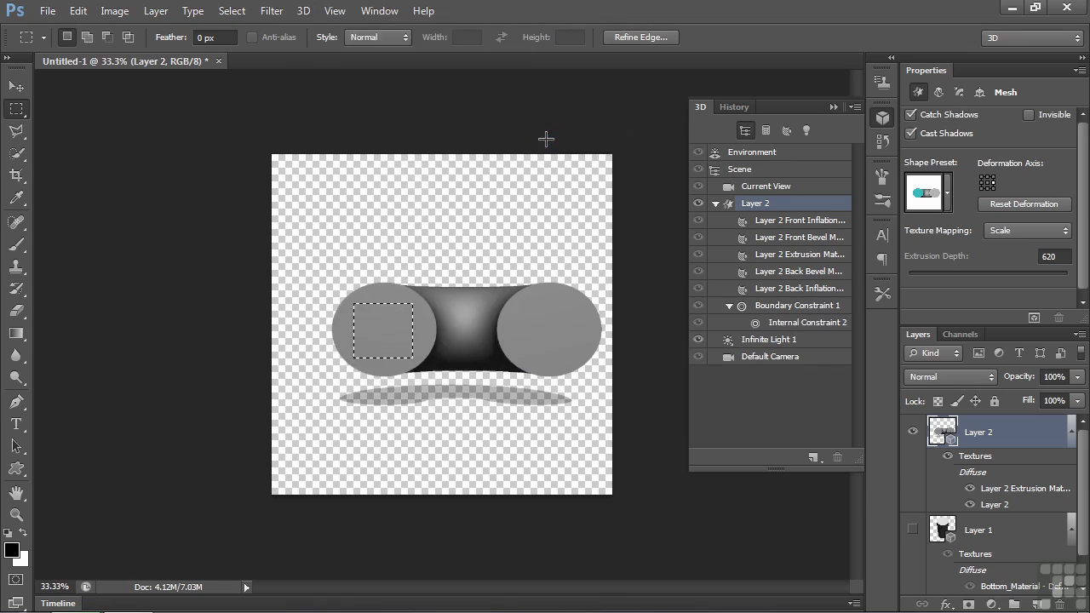
Step: Set the rectangular internal constraint's type to Hole and switch to the Move tool
left_click(769, 323)
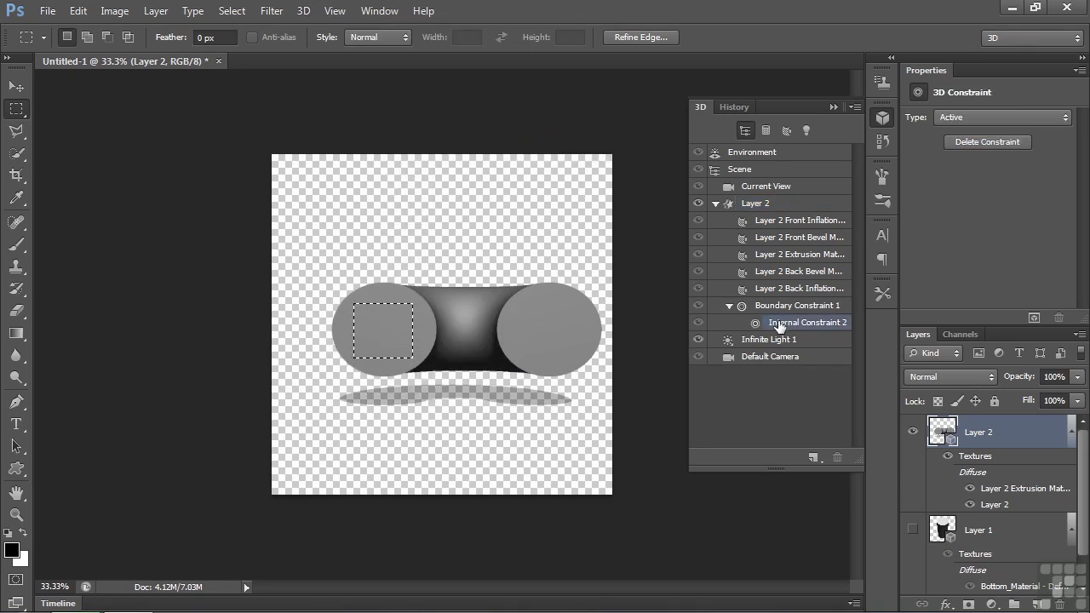
left_click(1064, 117)
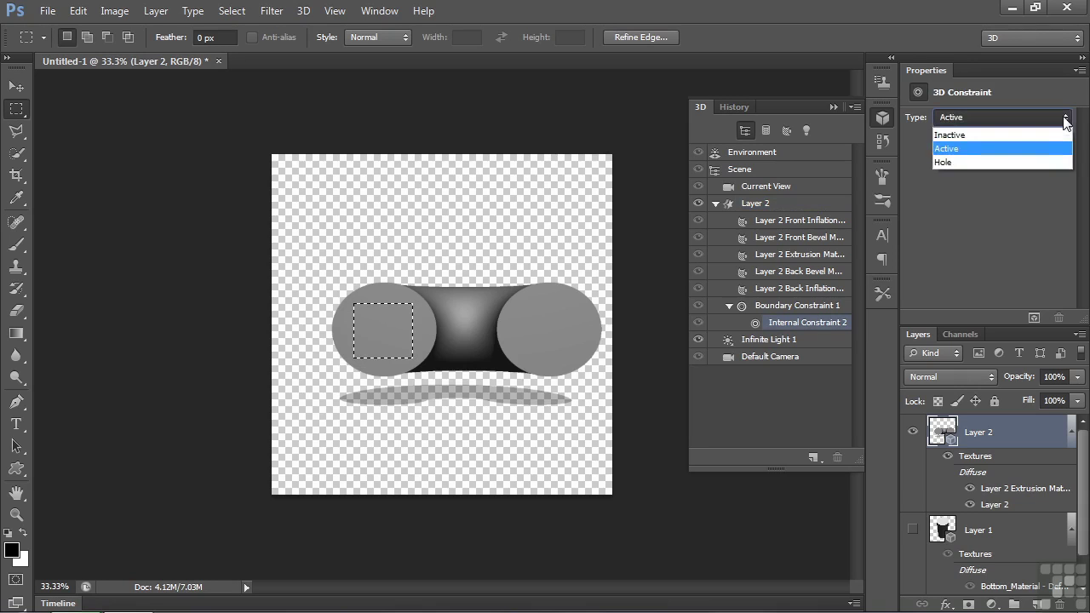
left_click(990, 160)
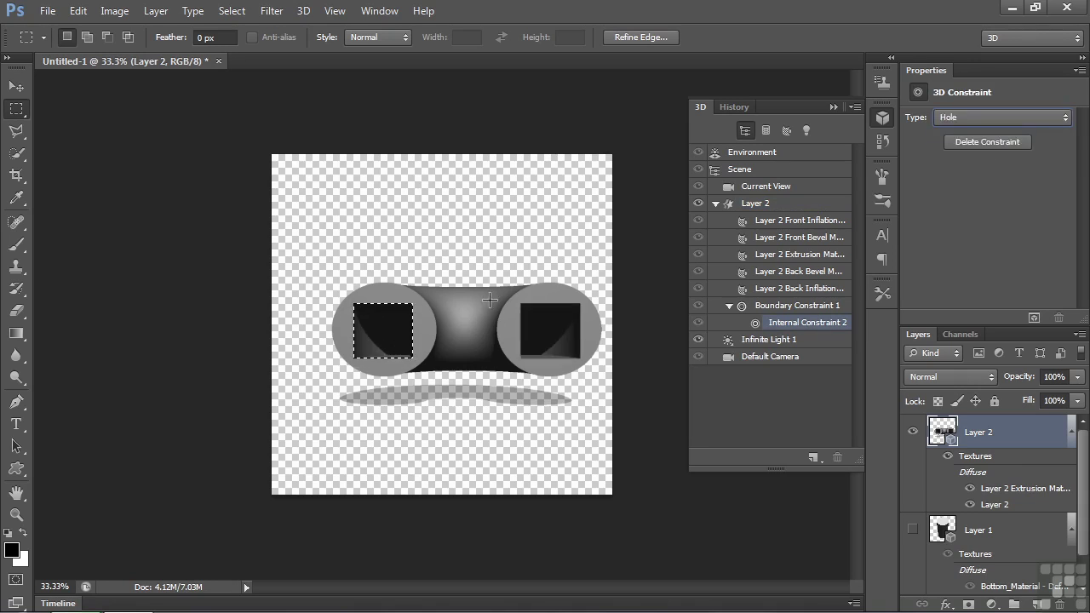
key("v")
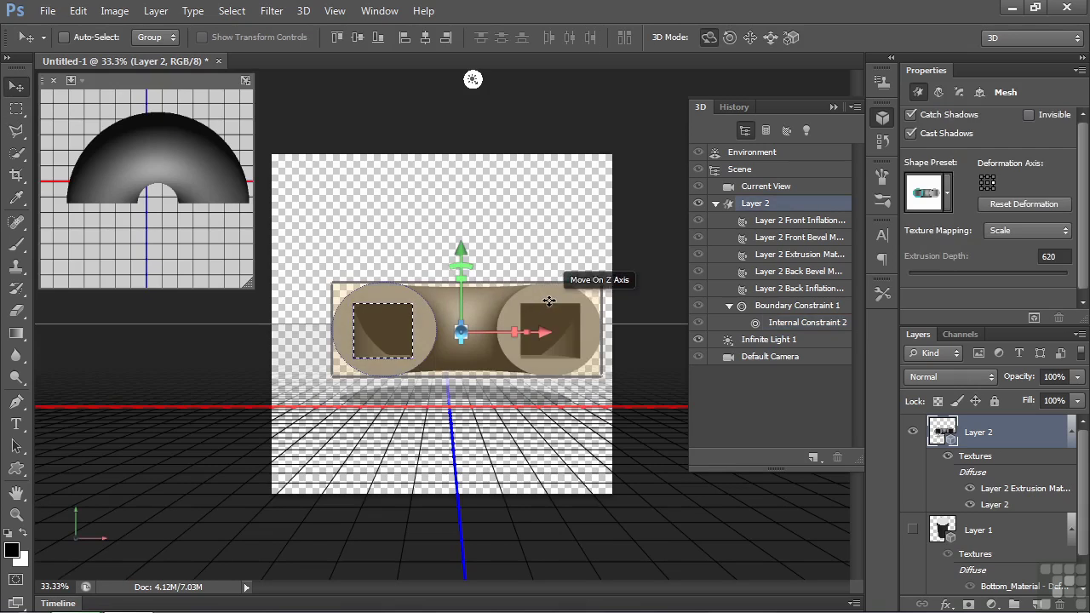